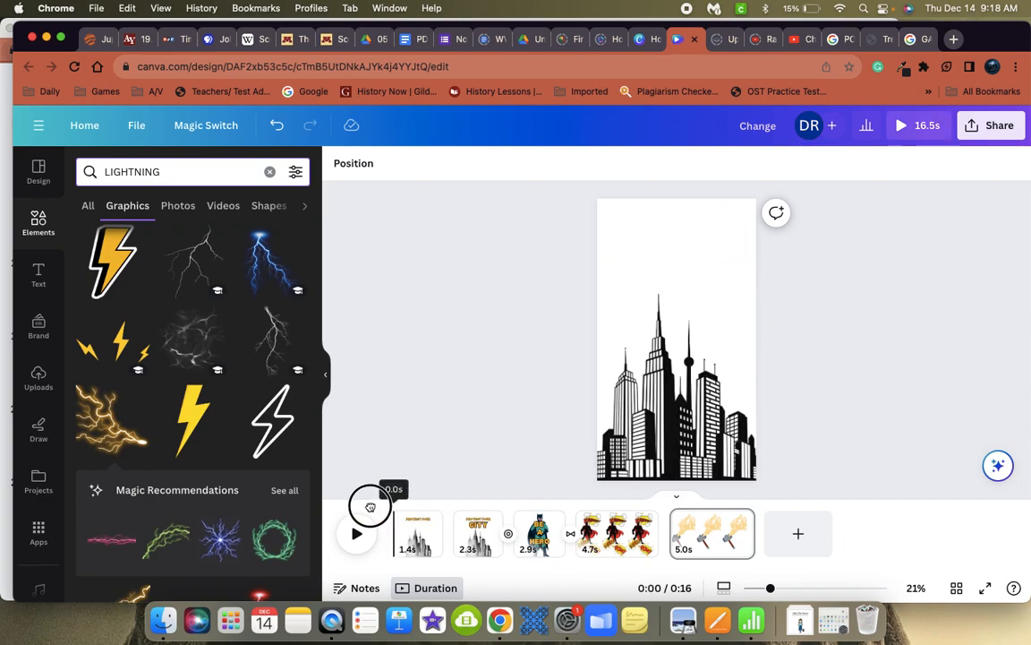
- Play the video from the beginning to review all five pages, then replay the opening through the hero page
click(356, 534)
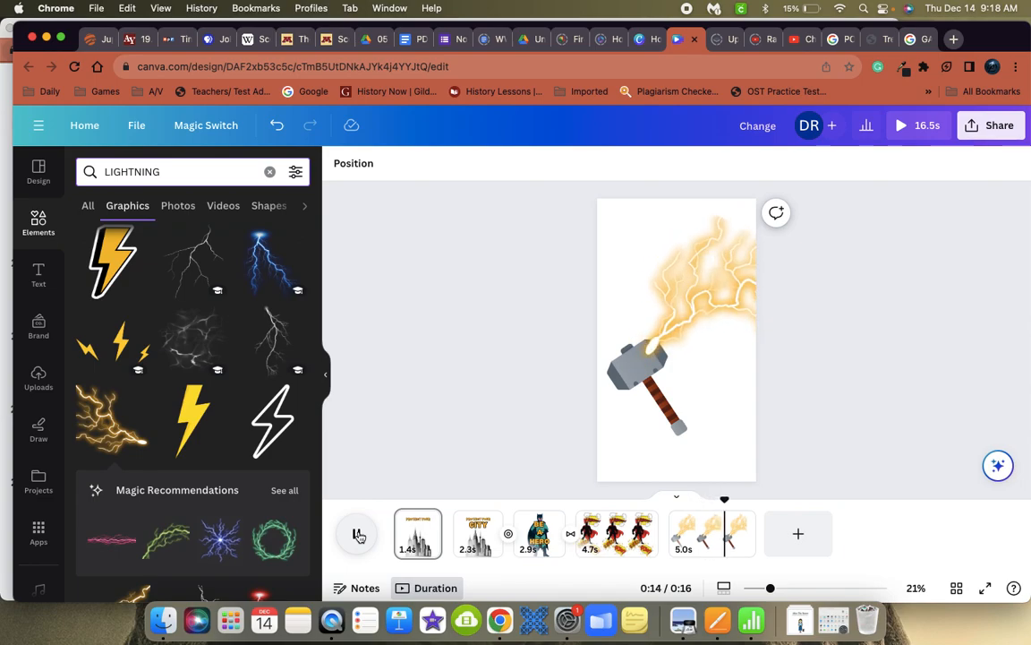
click(359, 535)
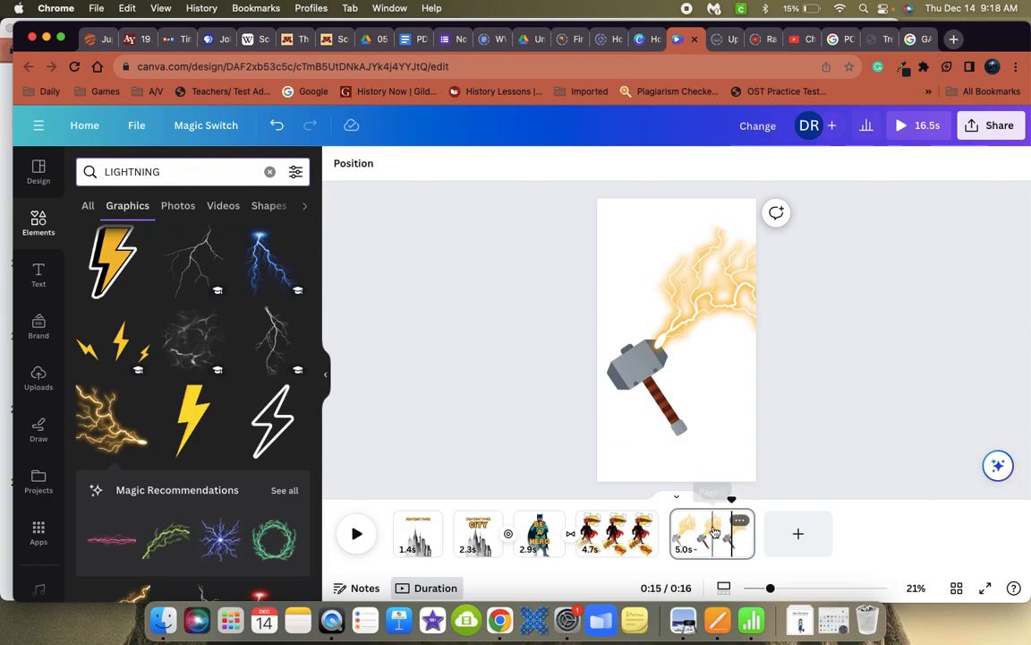
drag(730, 500, 379, 491)
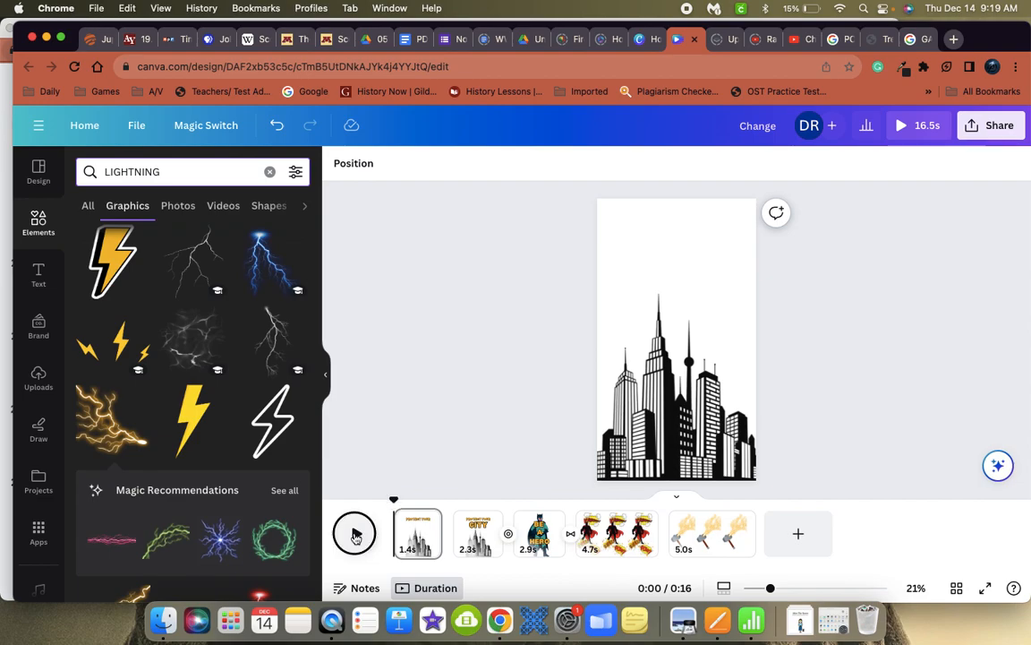
click(356, 534)
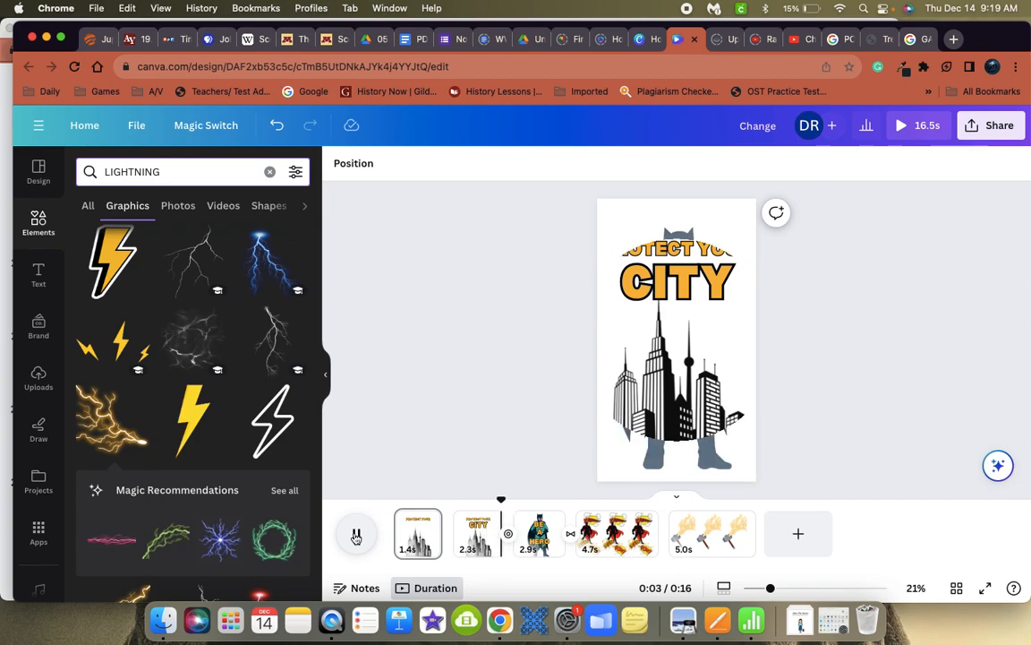
click(357, 534)
- Inspect the animation settings of the caped hero picture on page 3 and the transition between pages 2 and 3
click(638, 324)
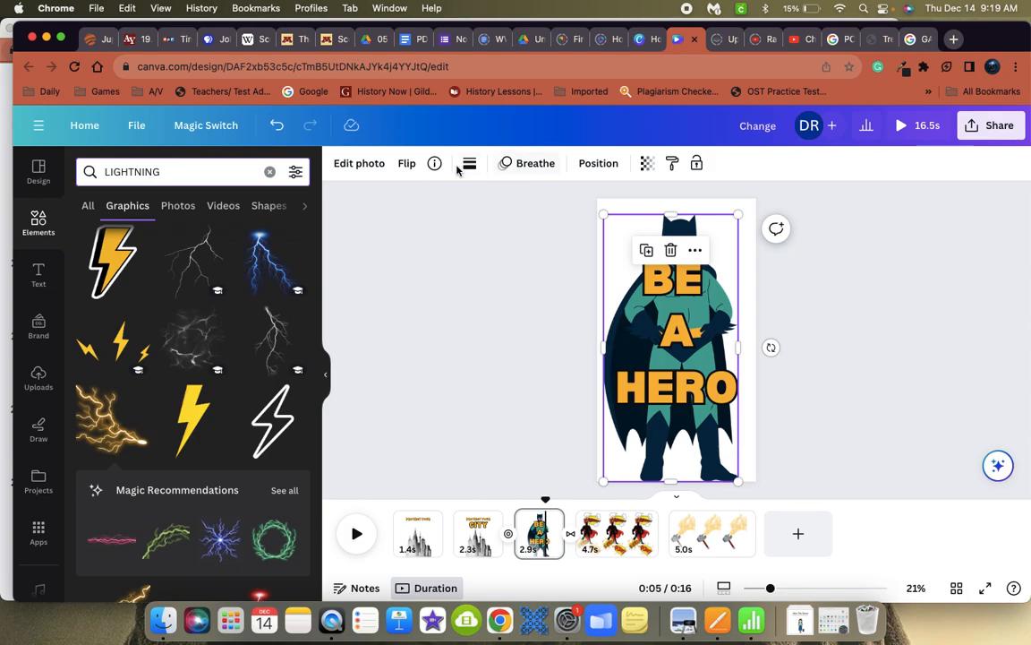
click(537, 162)
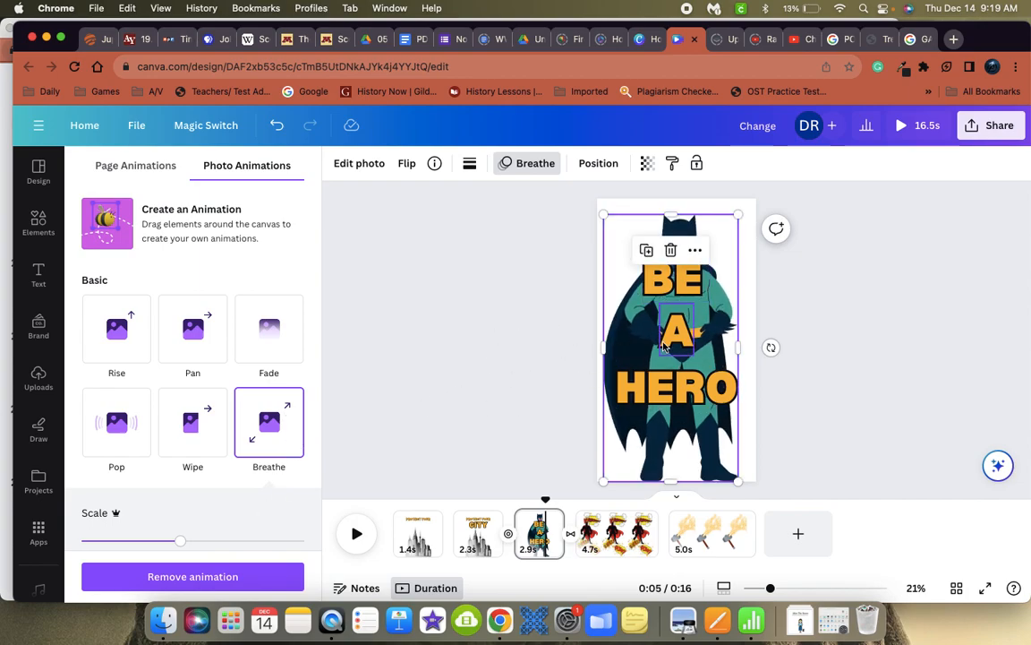
click(643, 296)
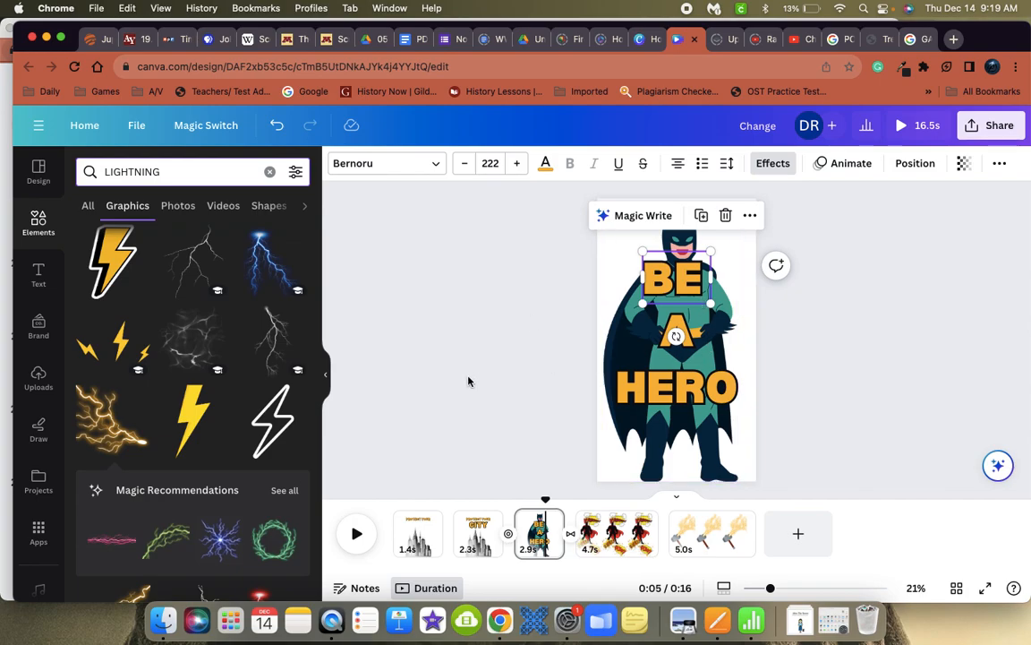
click(525, 361)
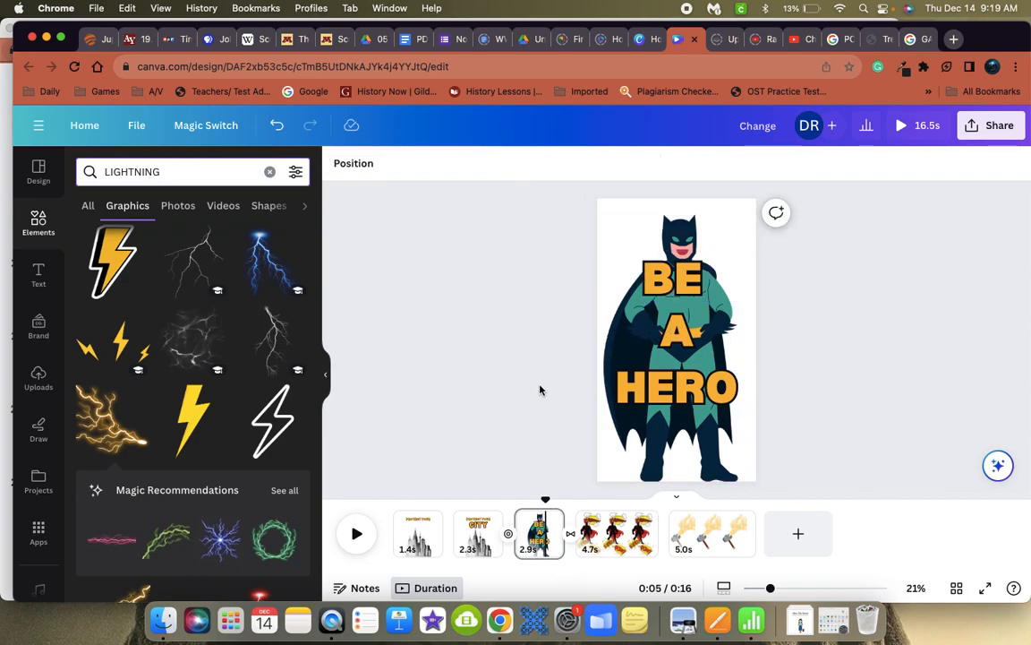
click(507, 535)
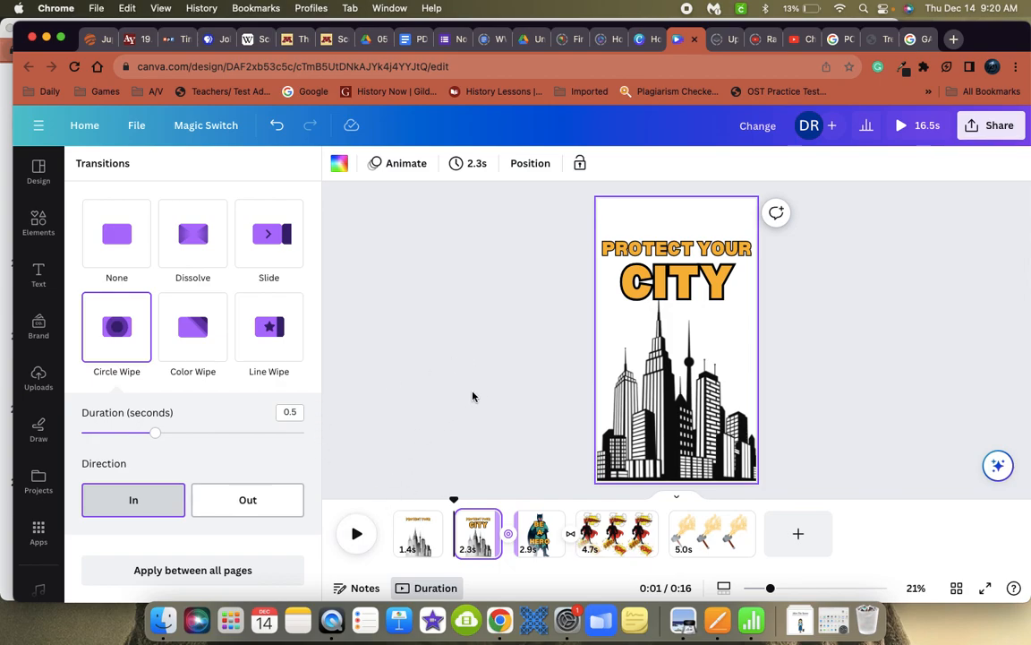
click(474, 456)
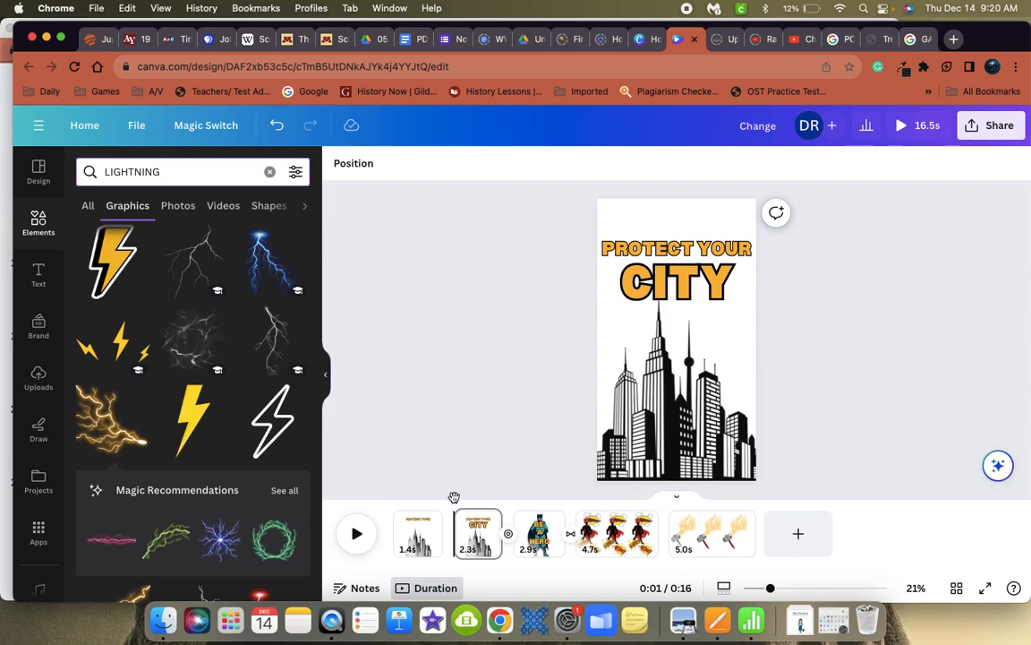
- Replay the video from page 1, then again from page 2, to review how the hero picture enters and exits
click(403, 495)
click(357, 533)
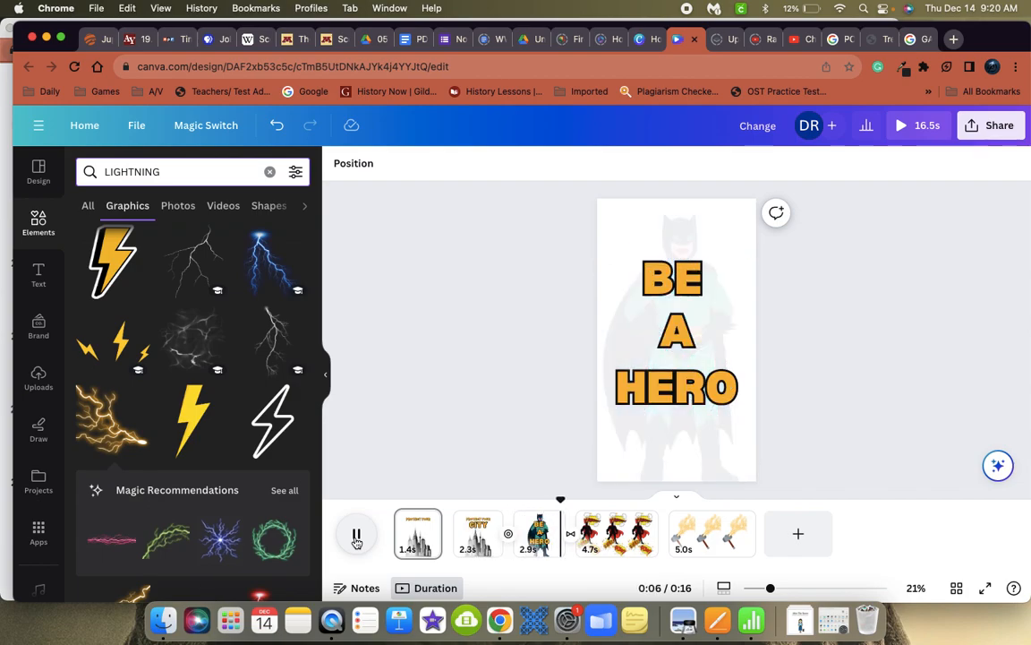
click(356, 537)
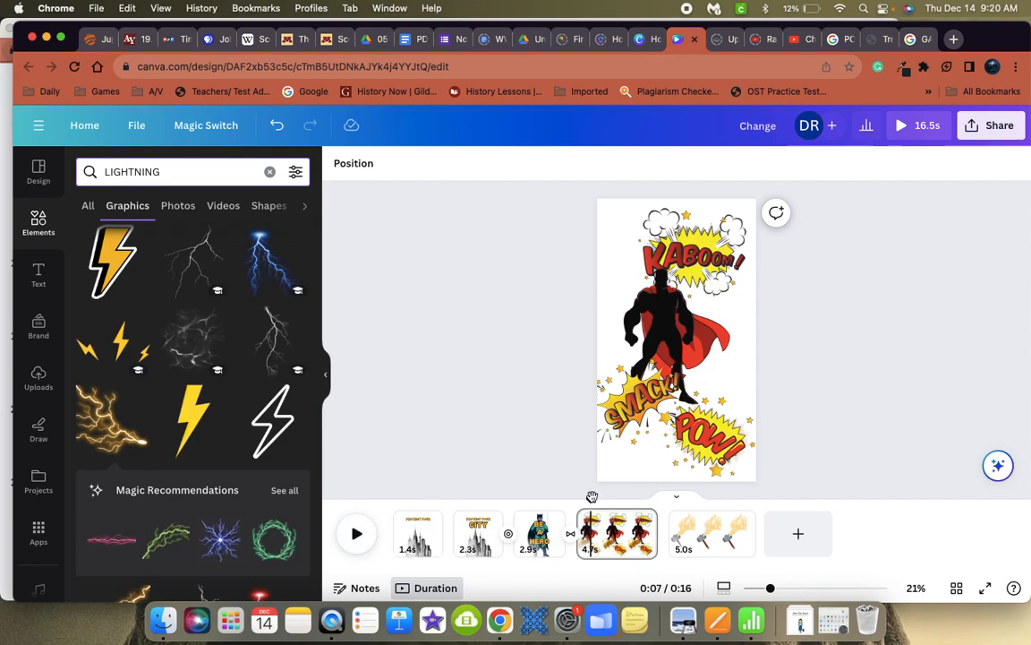
click(487, 501)
click(357, 535)
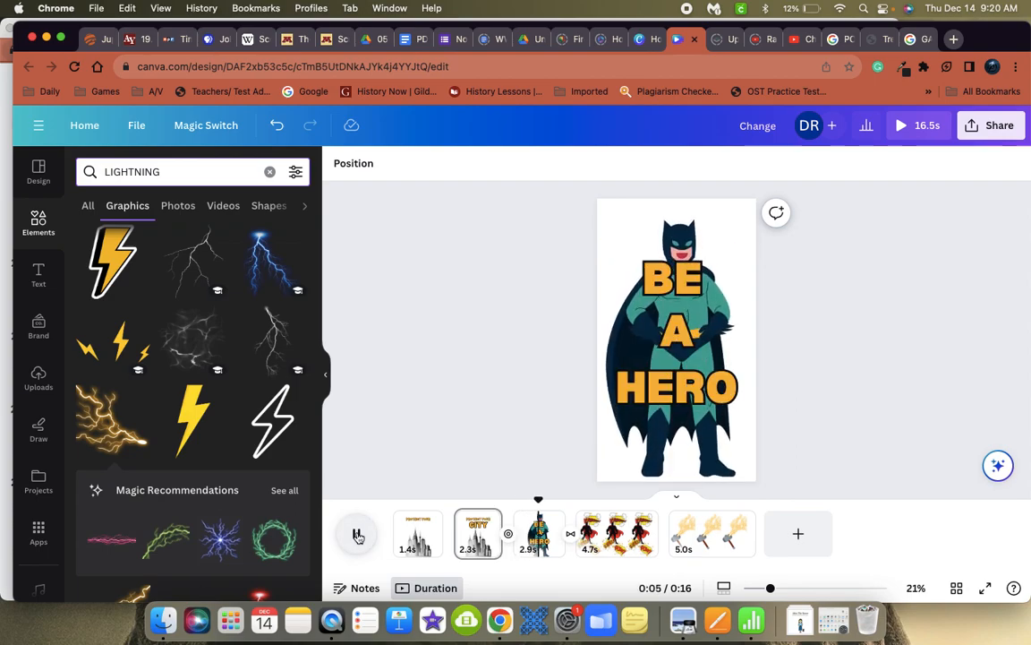
click(354, 533)
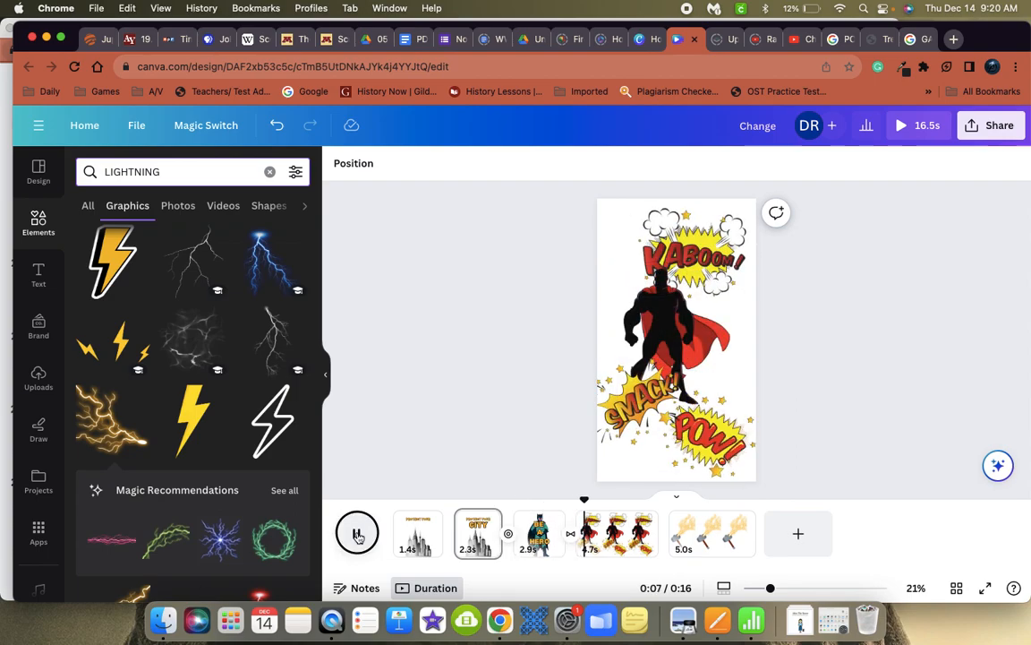
- Look through the photo animation options for the page 3 hero picture and play that page again
click(541, 533)
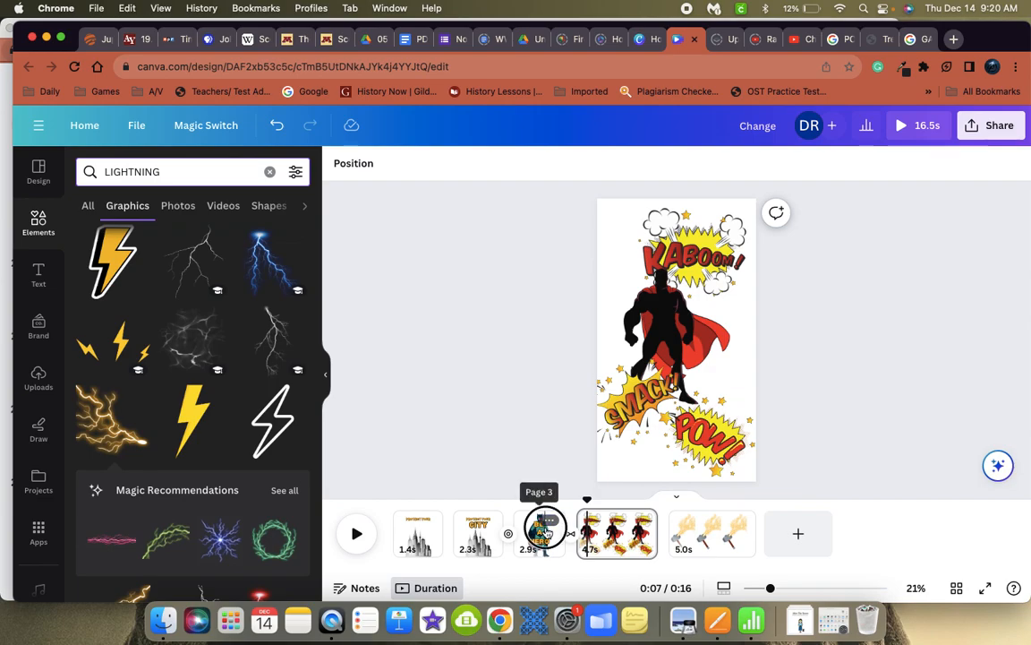
click(625, 332)
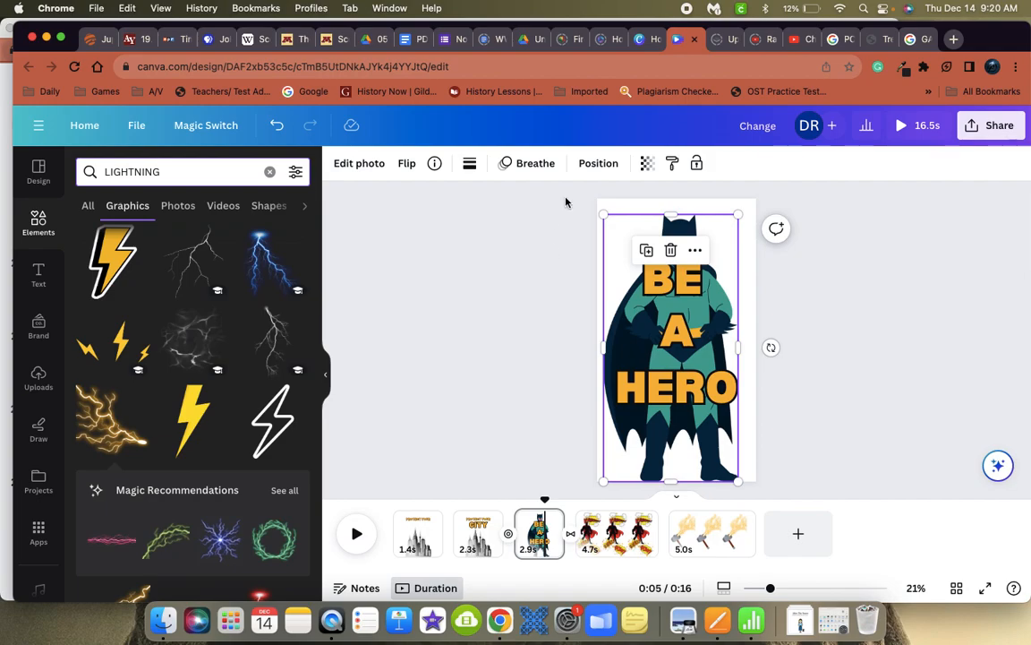
click(530, 165)
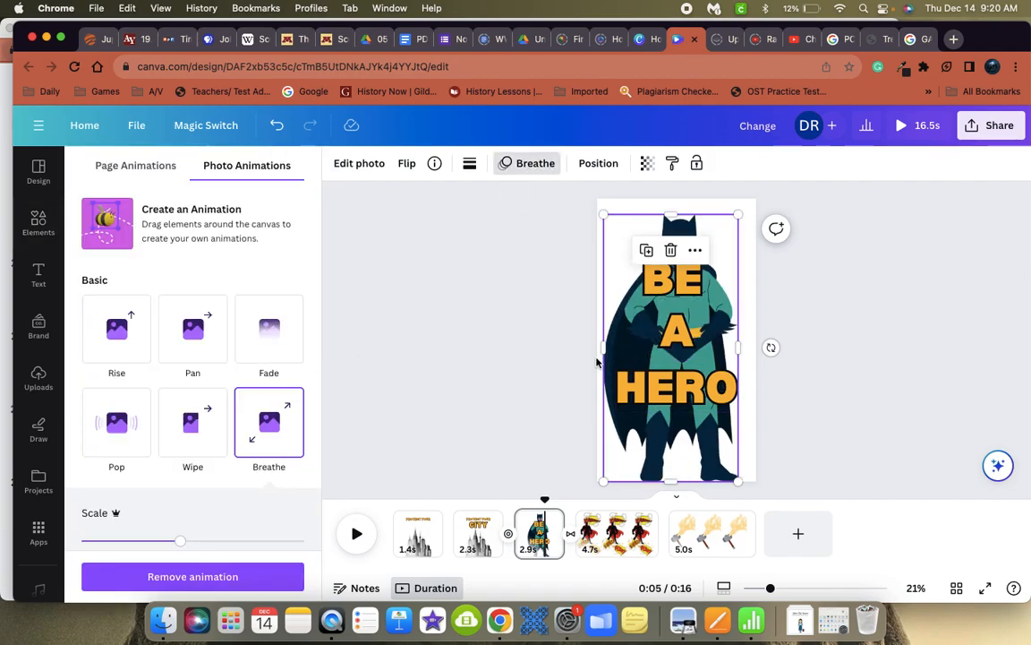
scroll(304, 466, down, 5)
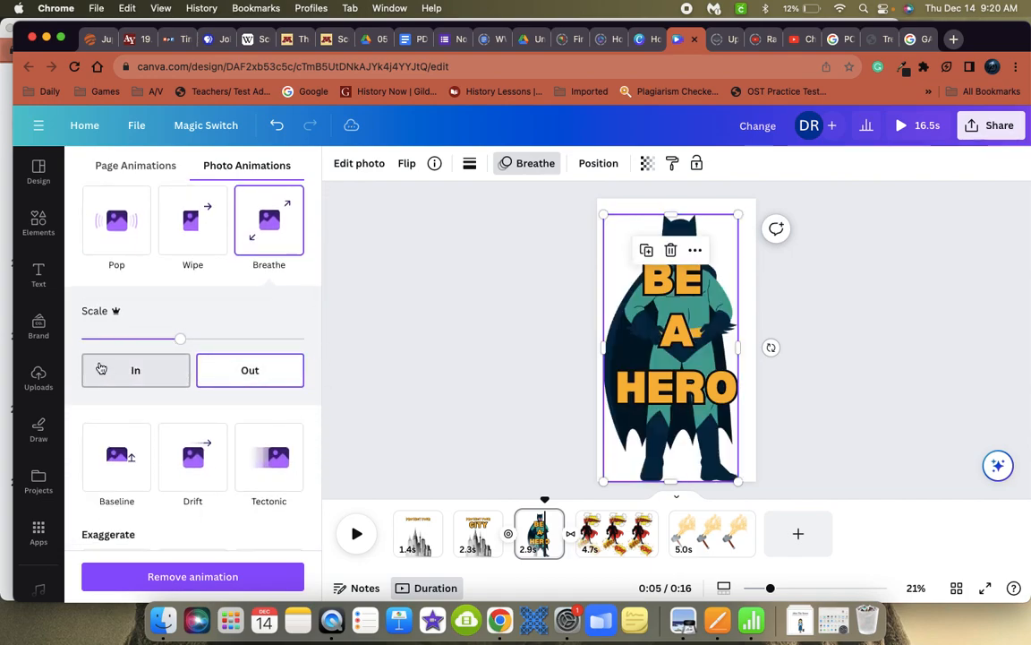
scroll(241, 397, down, 5)
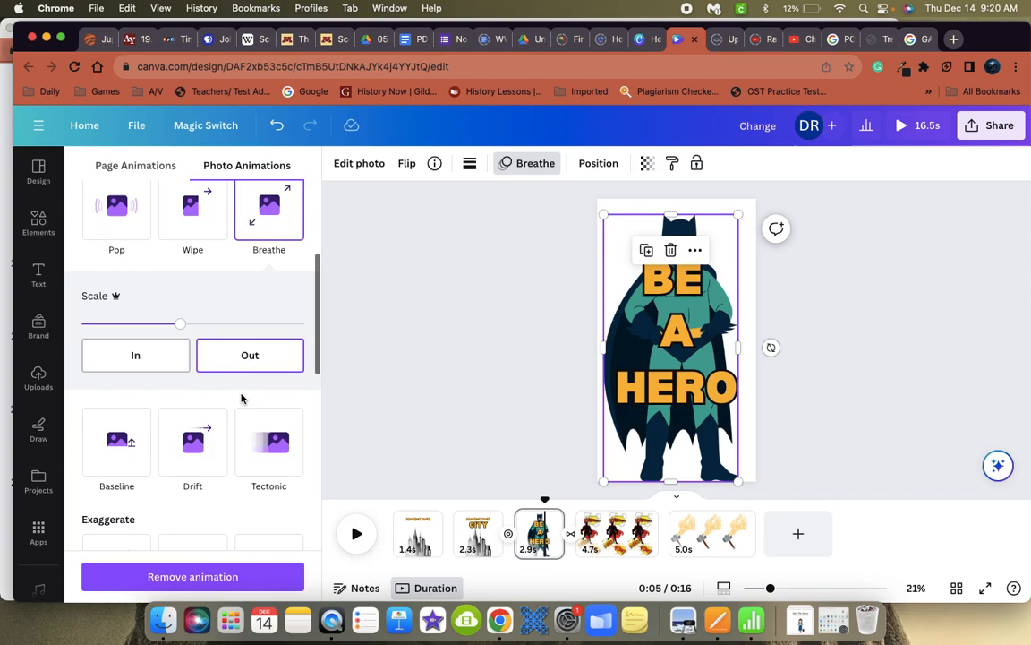
scroll(240, 396, down, 5)
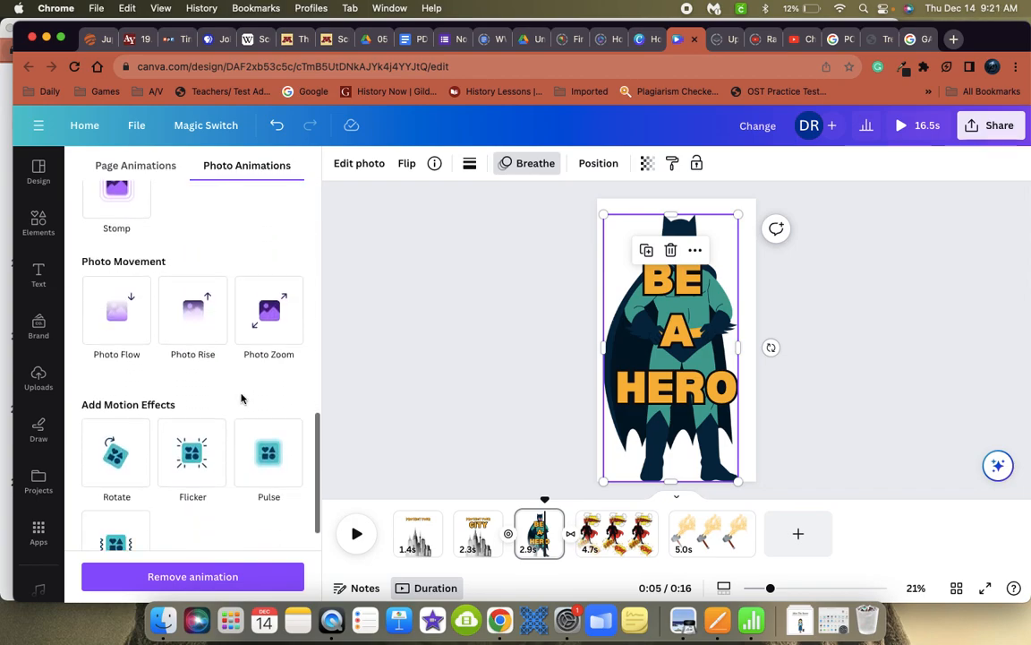
scroll(242, 399, up, 5)
drag(545, 498, 509, 499)
key(space)
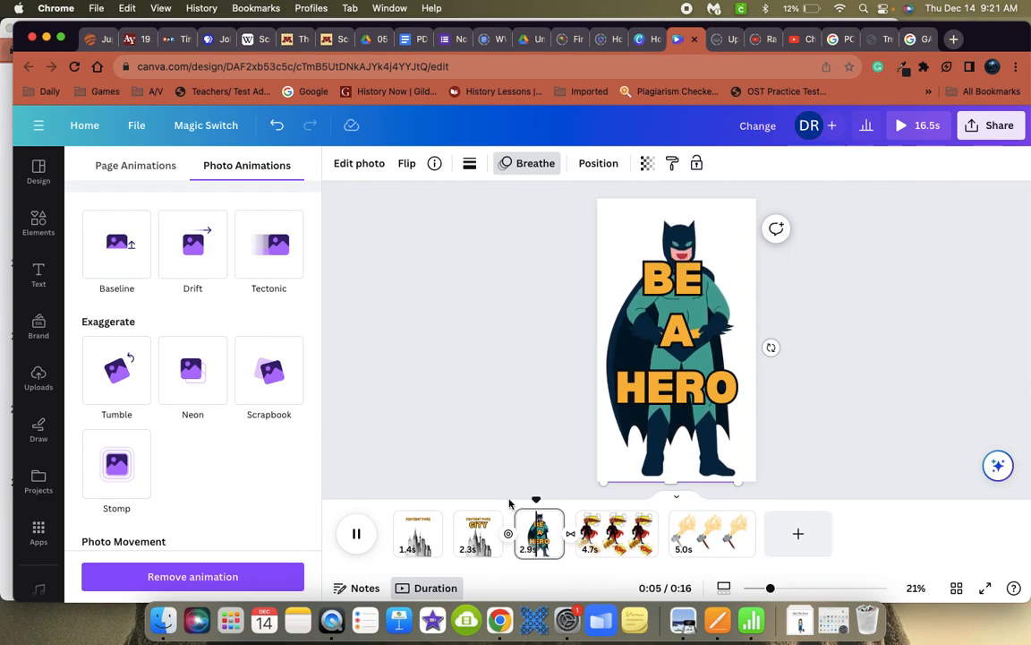
key(space)
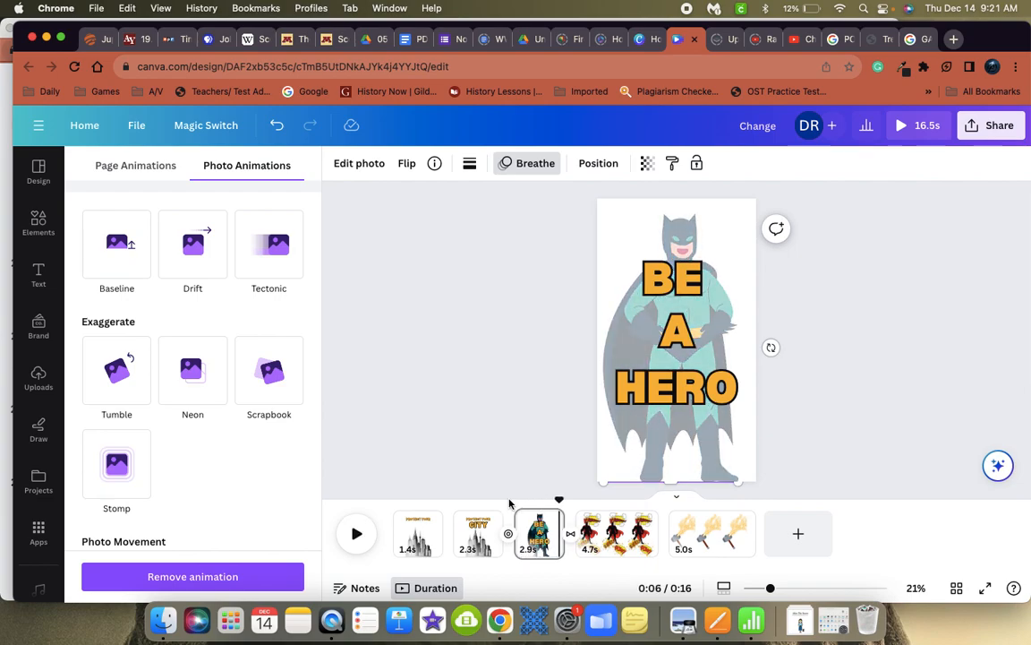
- Set the transition between pages 3 and 4 to None and play the end of page 3 to check it
click(572, 535)
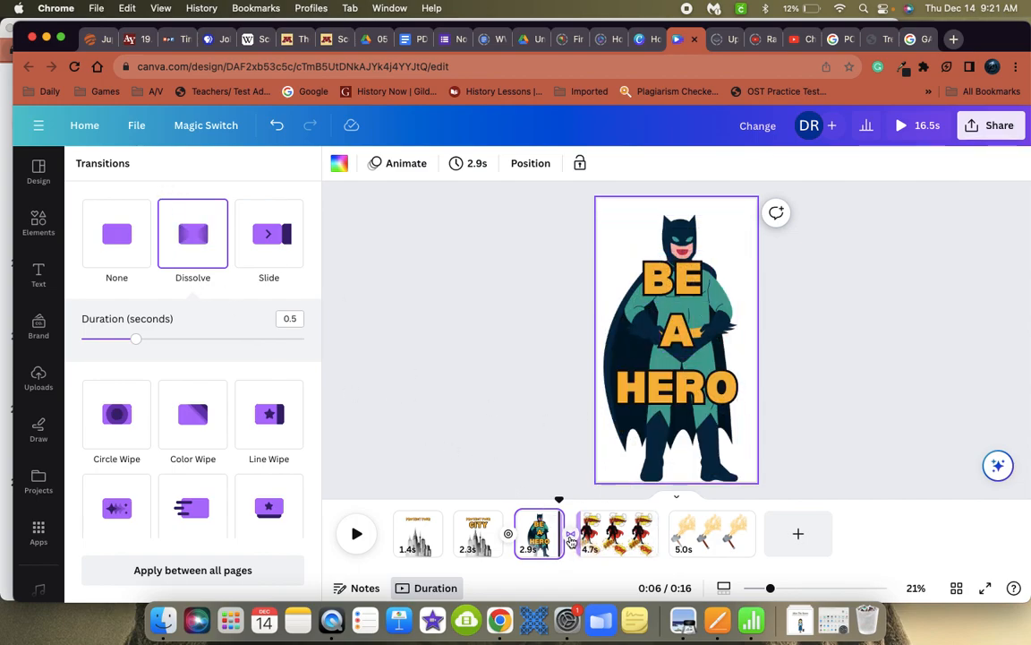
click(115, 233)
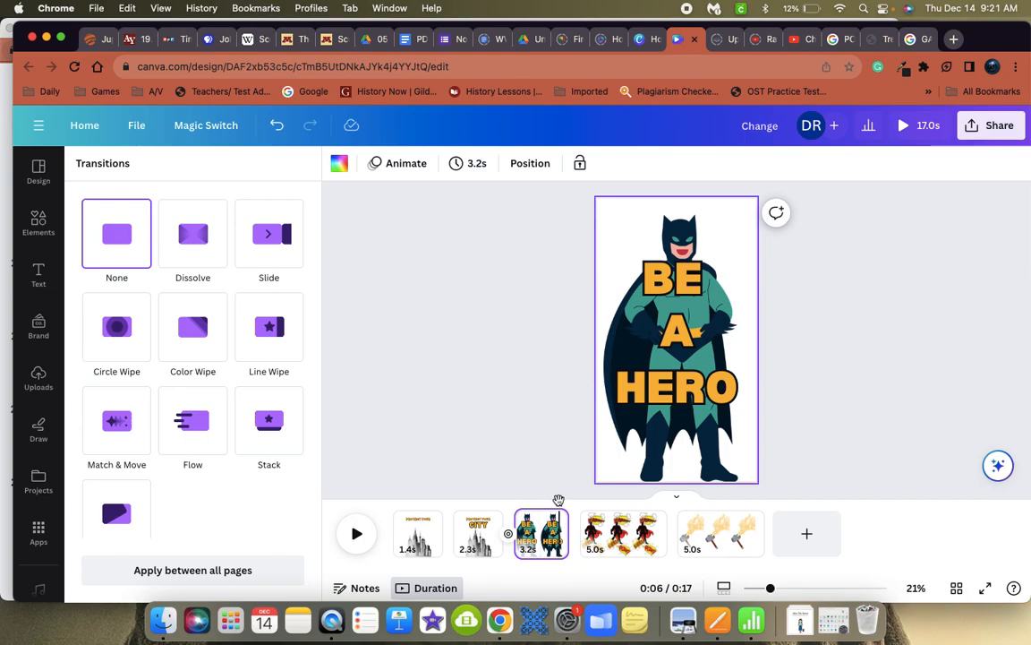
click(508, 497)
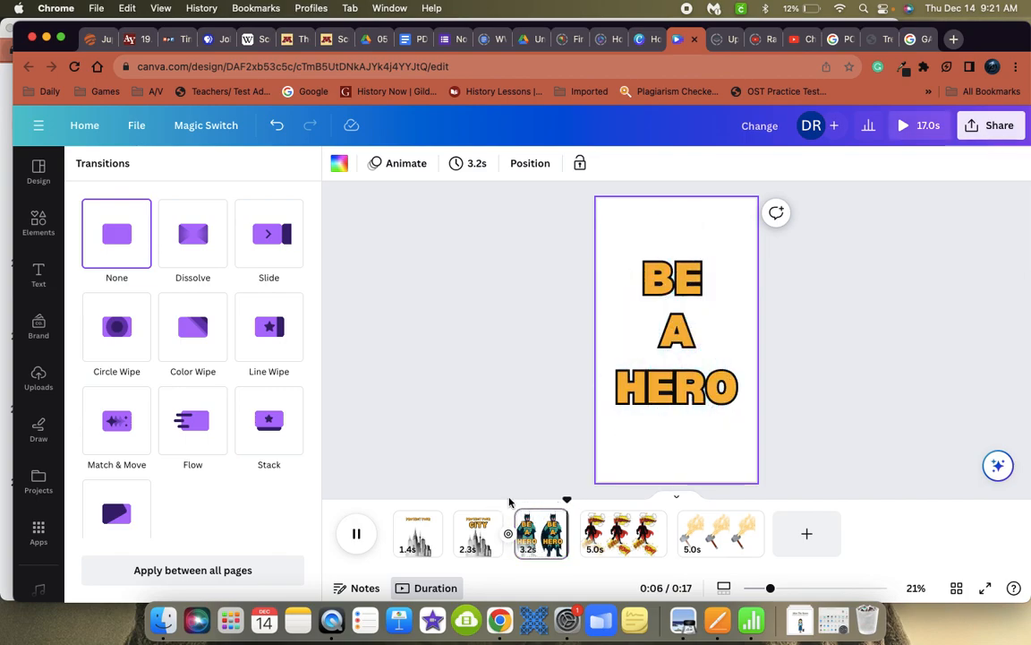
key(space)
drag(589, 501, 546, 499)
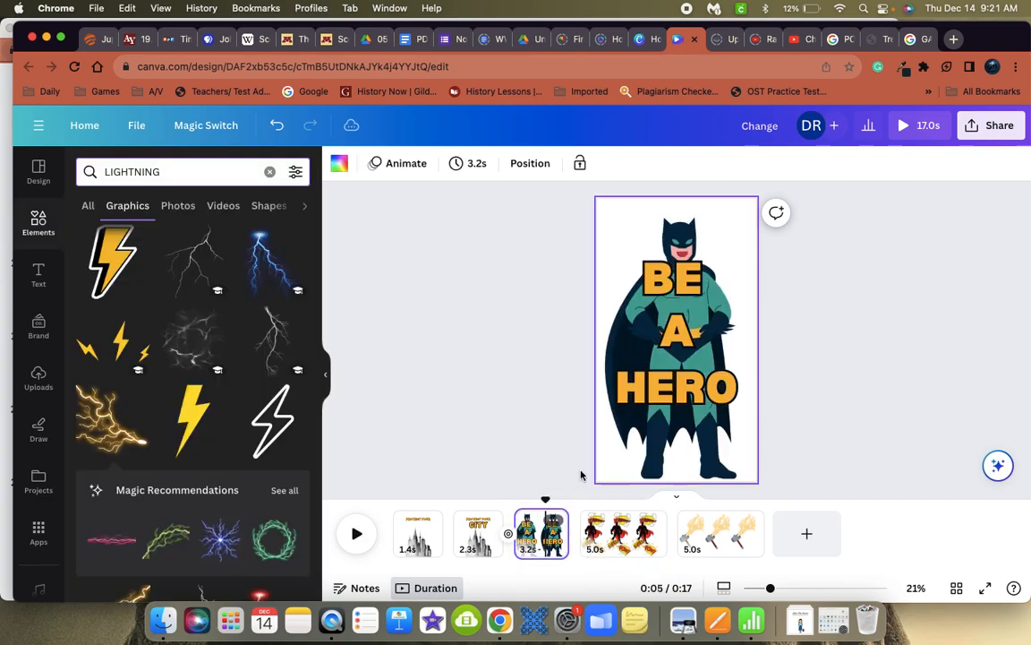
- Change the page 3 hero picture's animation to Pan and apply it on enter only
click(629, 349)
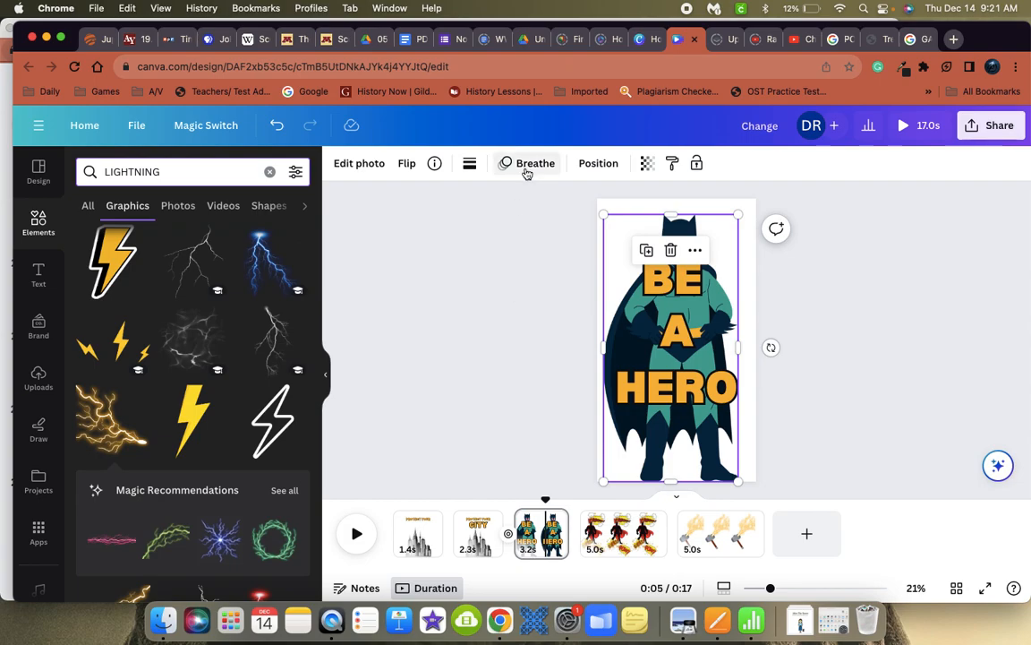
click(527, 165)
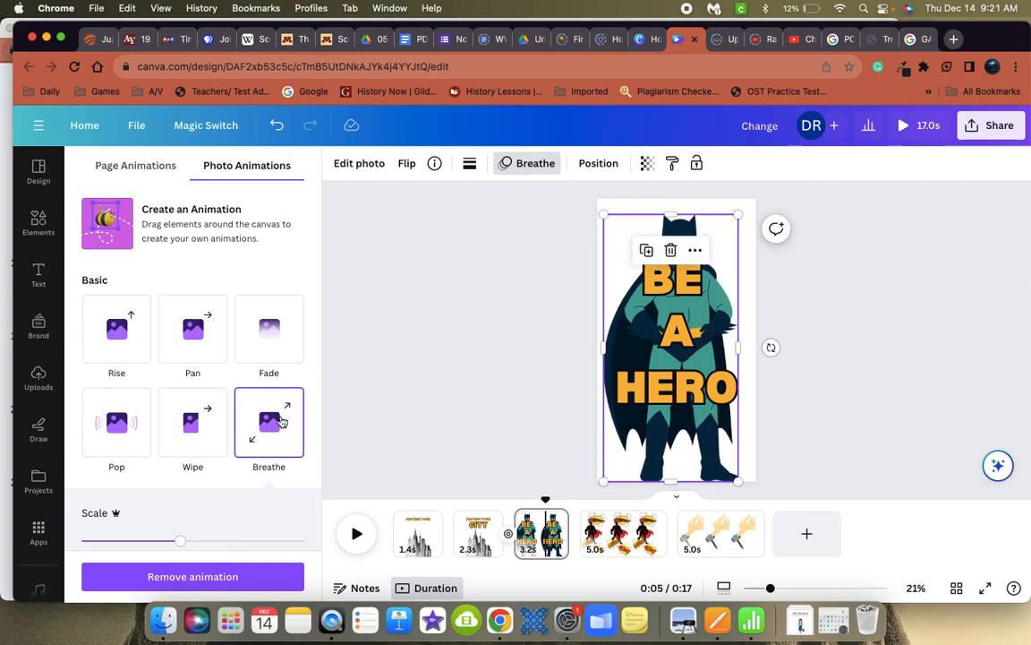
click(388, 391)
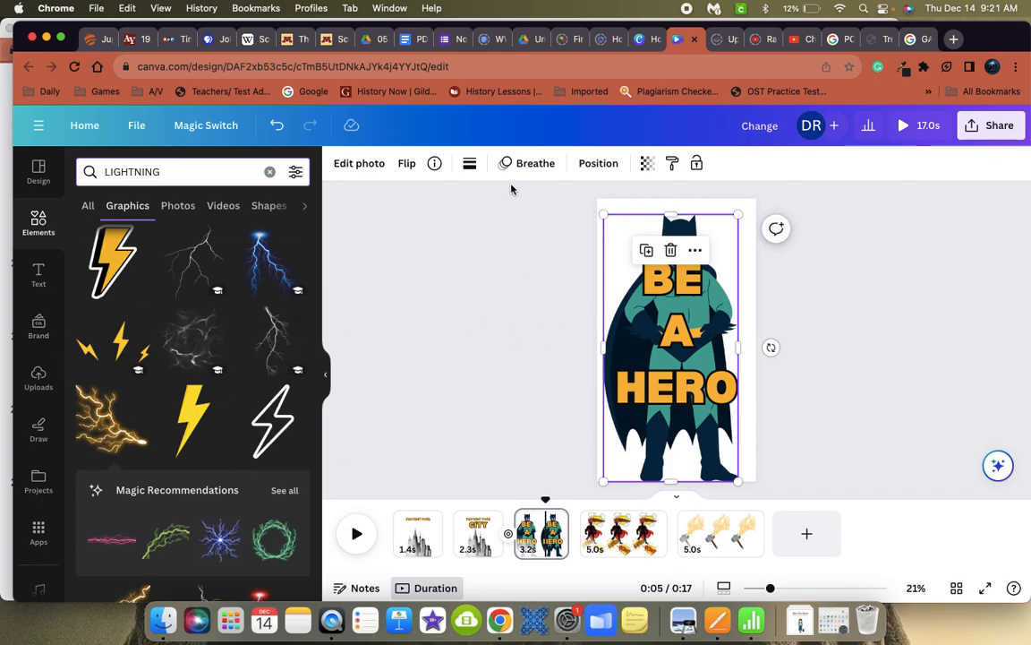
click(536, 166)
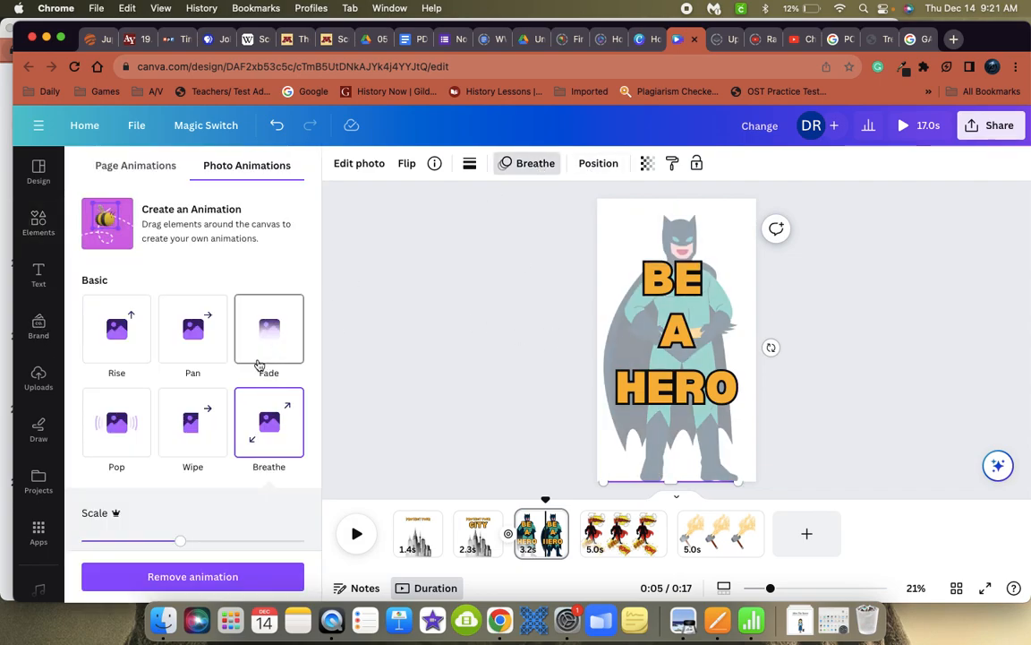
click(194, 331)
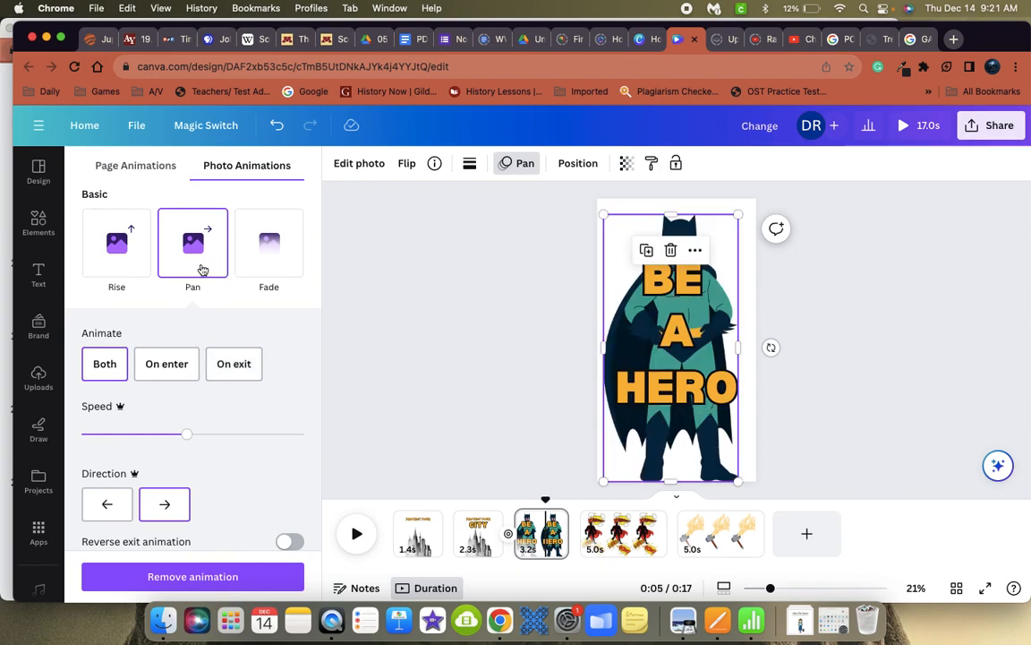
click(104, 366)
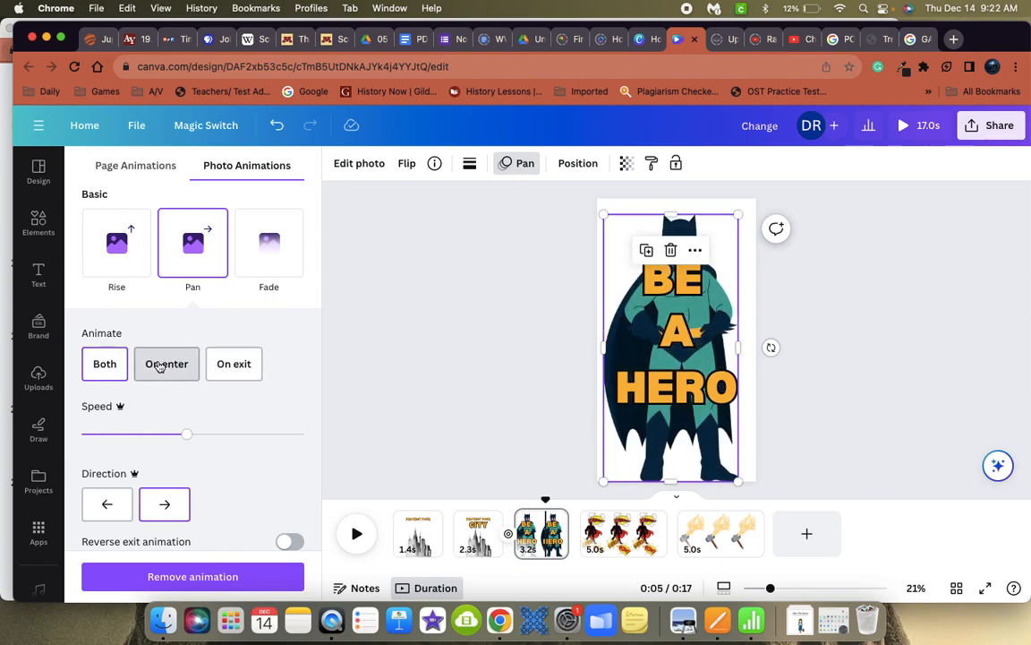
click(157, 366)
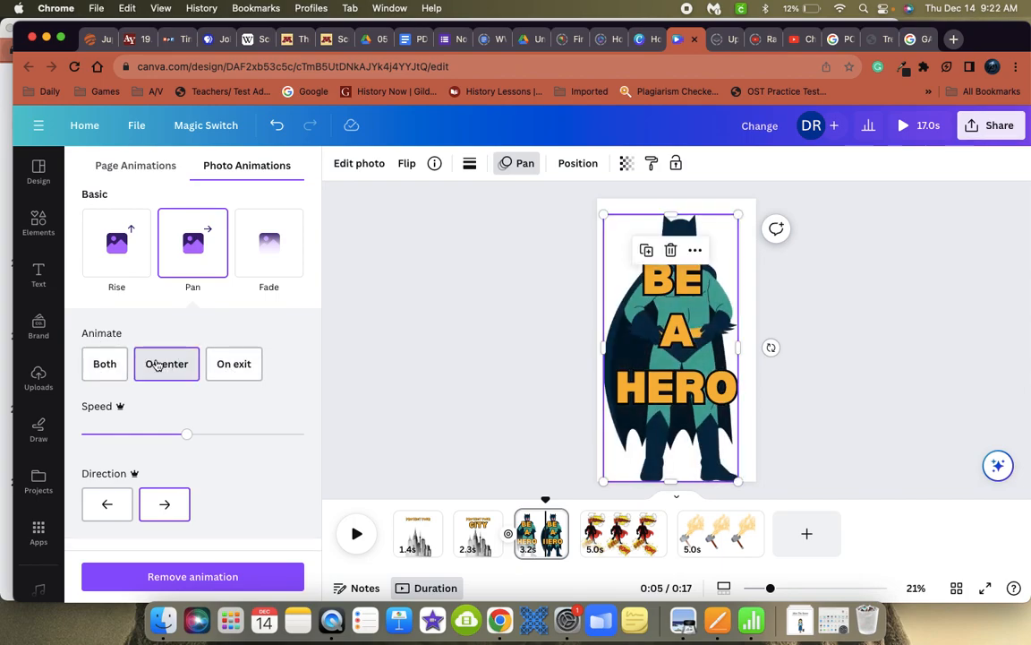
click(394, 426)
- Play the video from page 2 into page 4 to check the hero picture's Pan animation
drag(543, 500, 472, 495)
key(space)
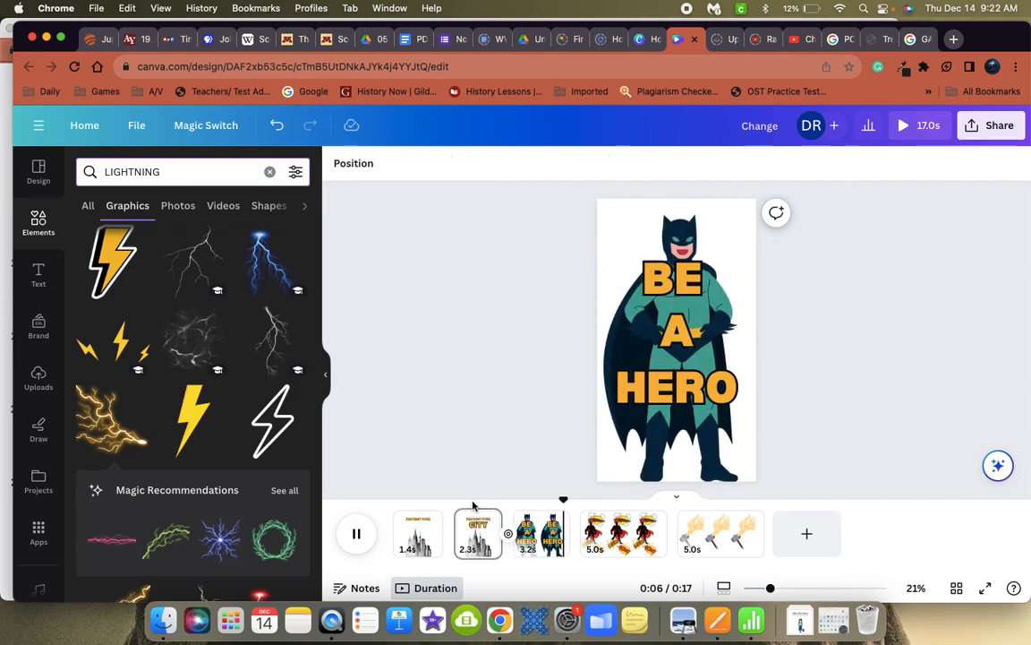
key(space)
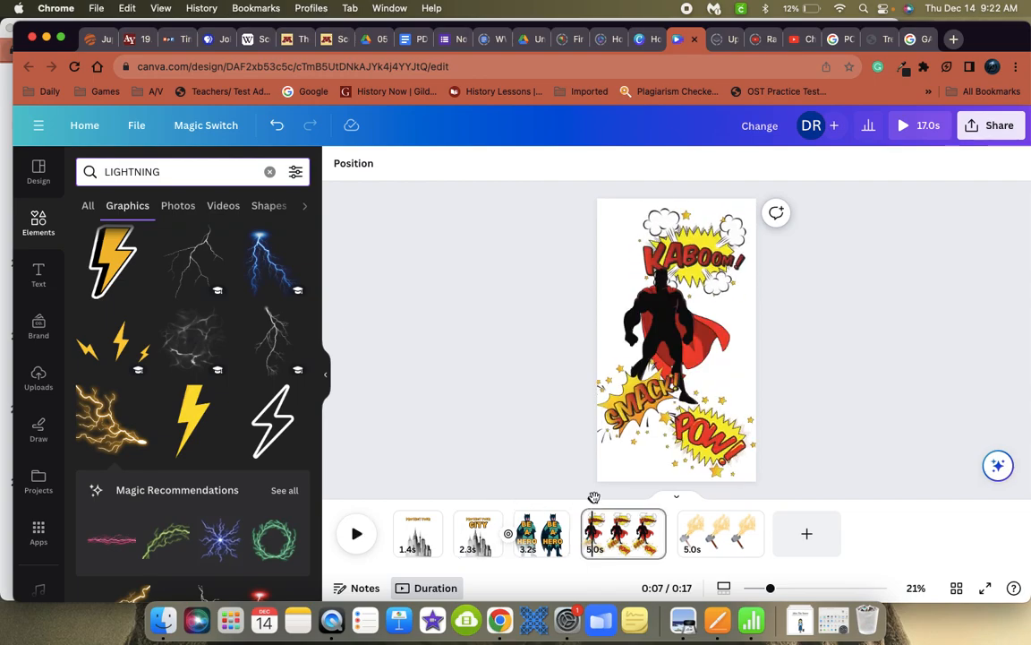
- Play the video again from page 2 into page 3 to check the hero picture's entrance
drag(594, 496, 520, 494)
key(space)
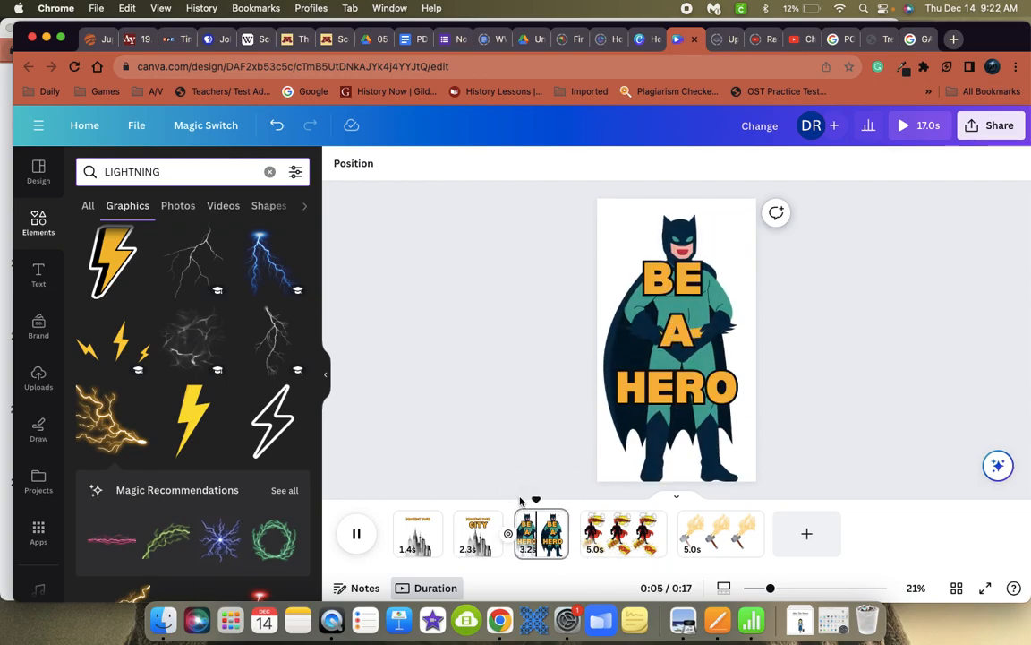
key(space)
drag(586, 499, 498, 498)
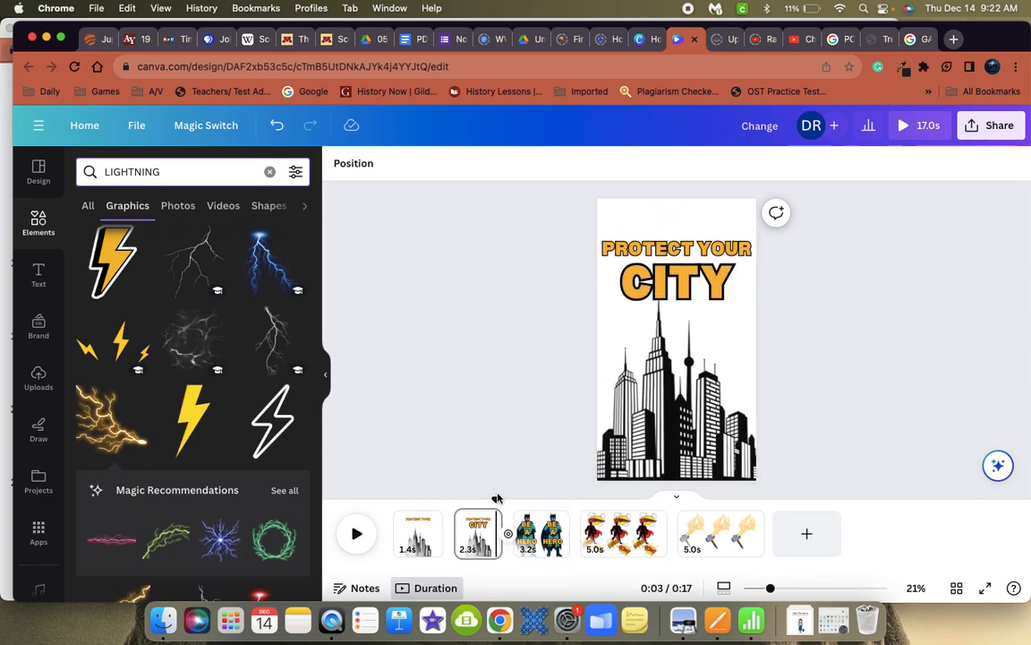
key(space)
- Lower the speed of the Pan animation on the page 3 hero picture
click(540, 534)
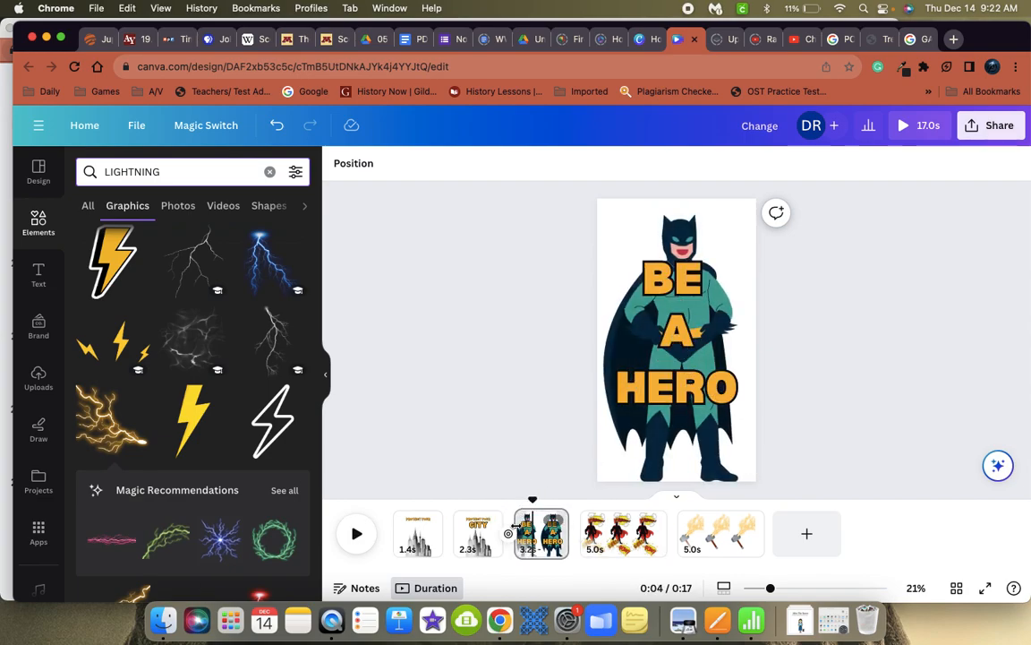
click(622, 340)
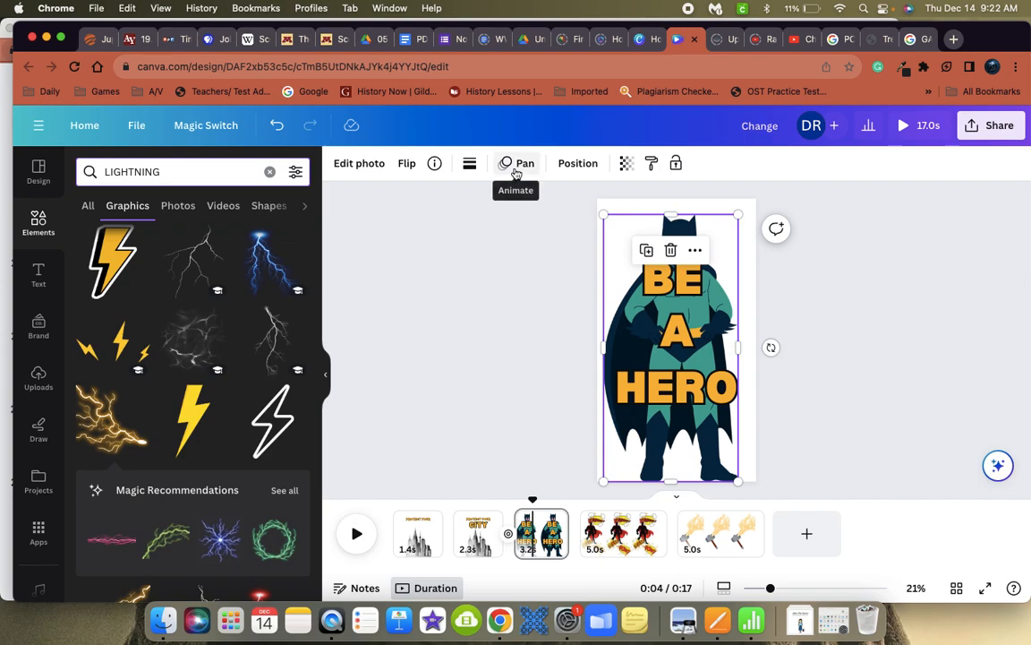
click(516, 167)
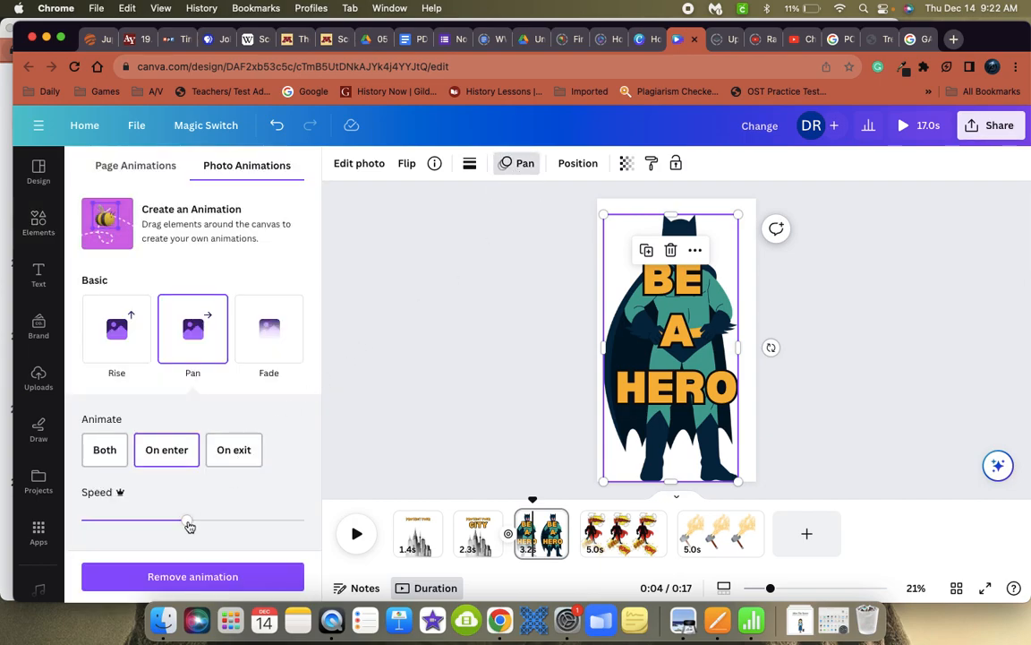
drag(188, 526, 156, 519)
- Play the change from page 2 to page 3 repeatedly and check the settings of the transition between them
click(541, 500)
drag(532, 502, 473, 500)
key(space)
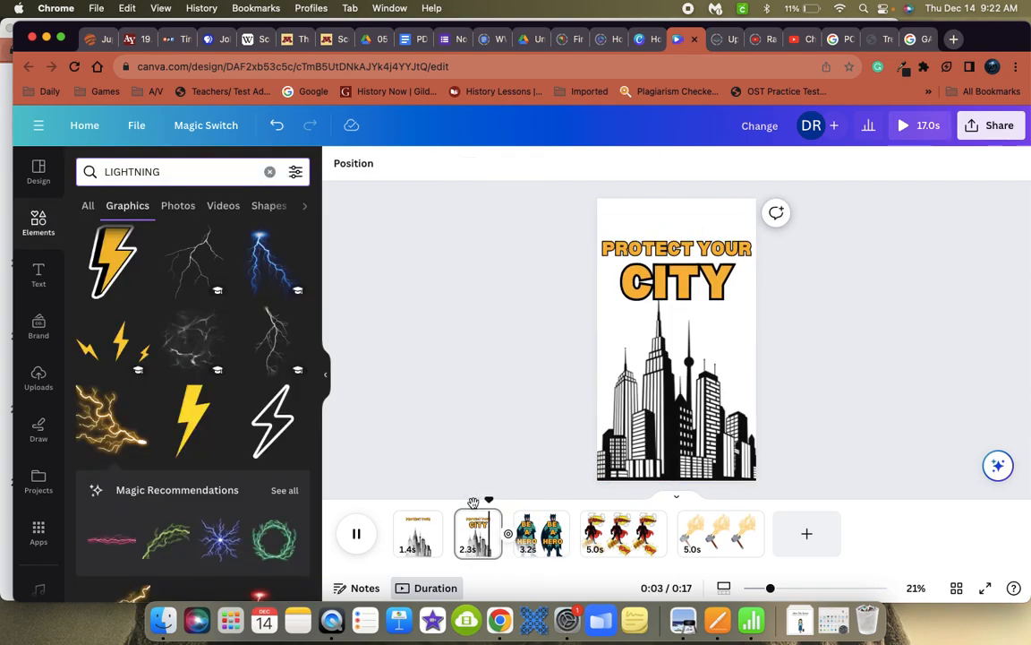
key(space)
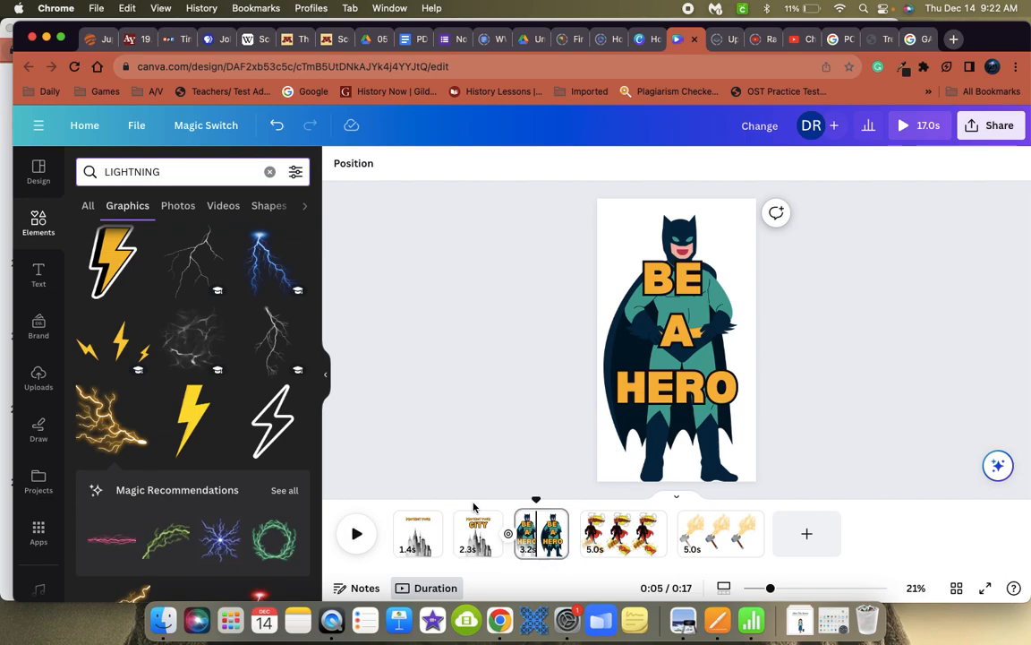
click(508, 535)
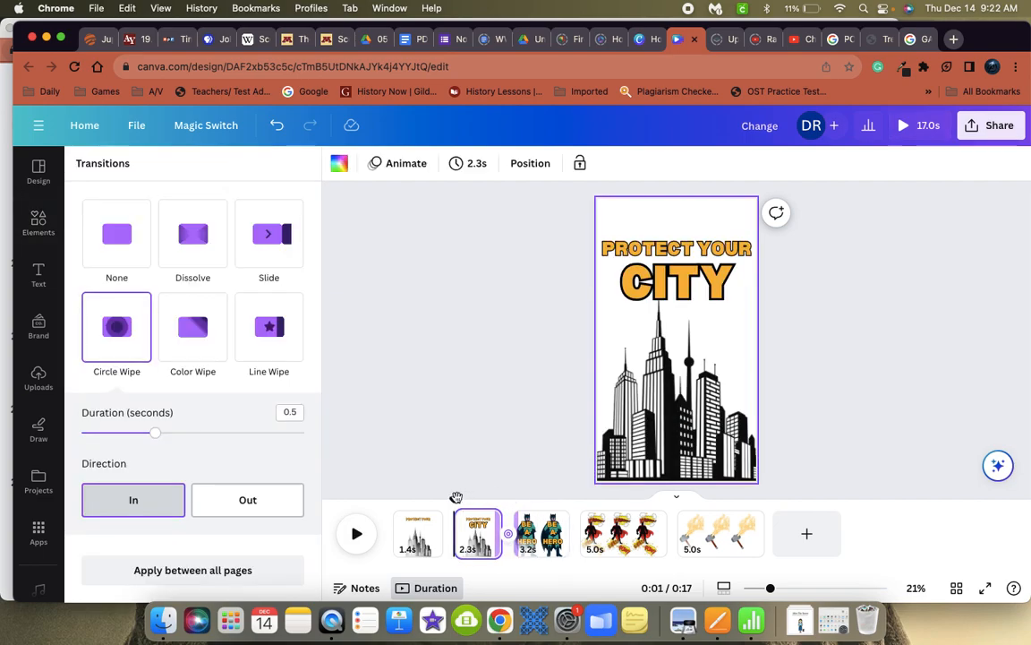
click(528, 514)
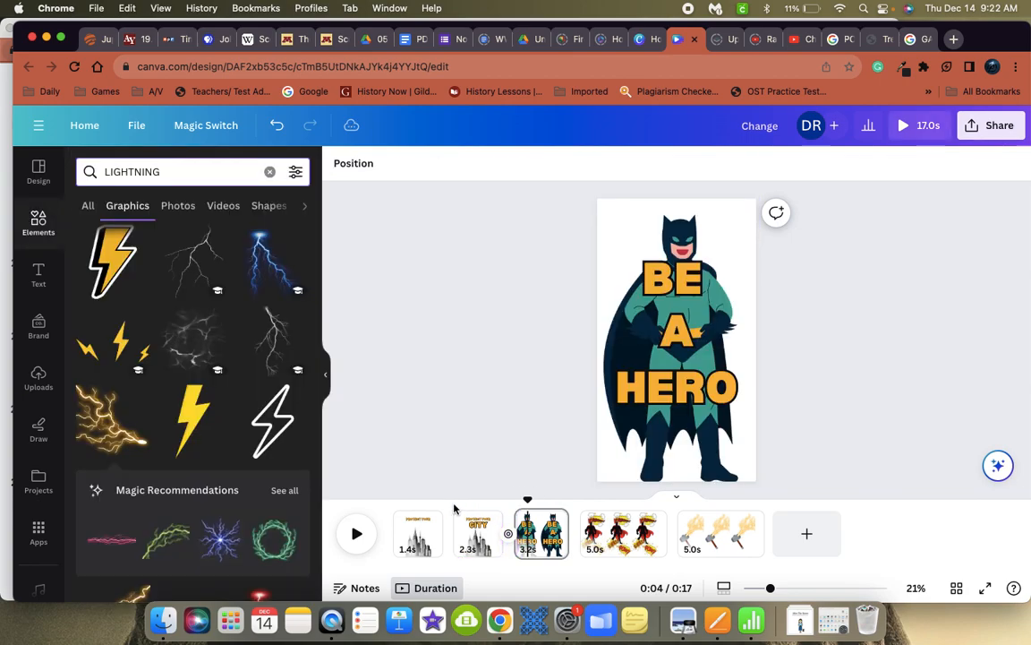
drag(527, 498, 483, 488)
key(space)
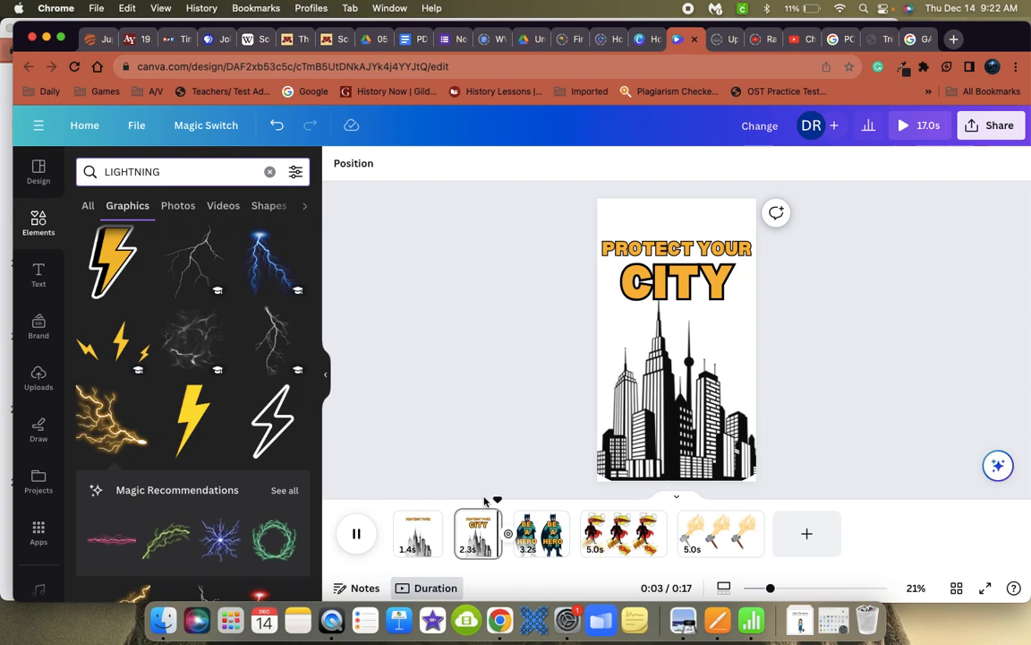
click(524, 499)
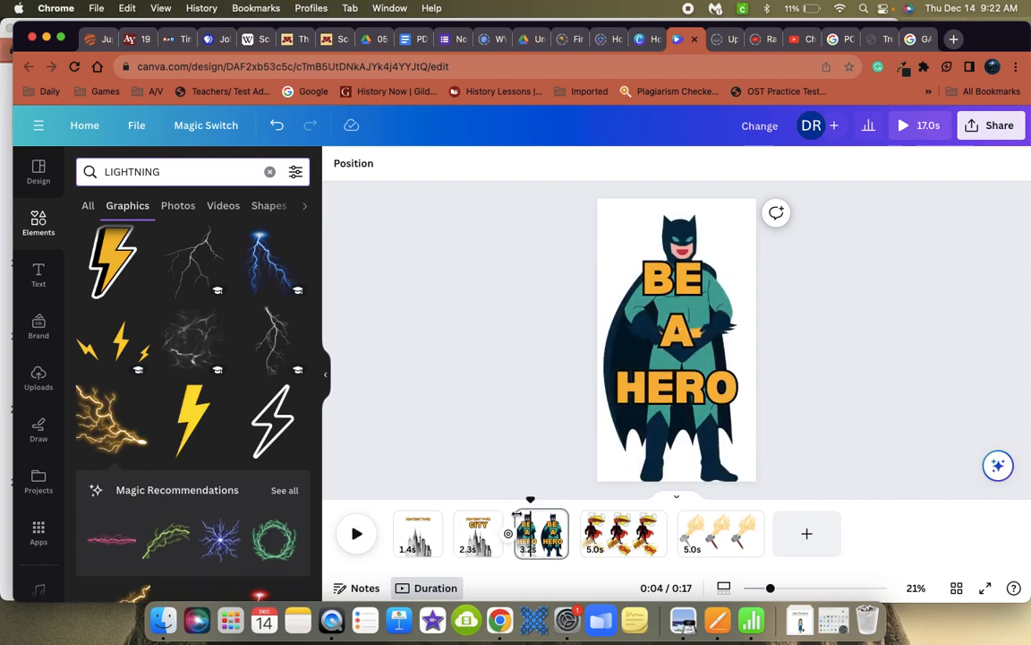
- Set the transition between pages 2 and 3 to None and play through page 3 to check it
click(508, 536)
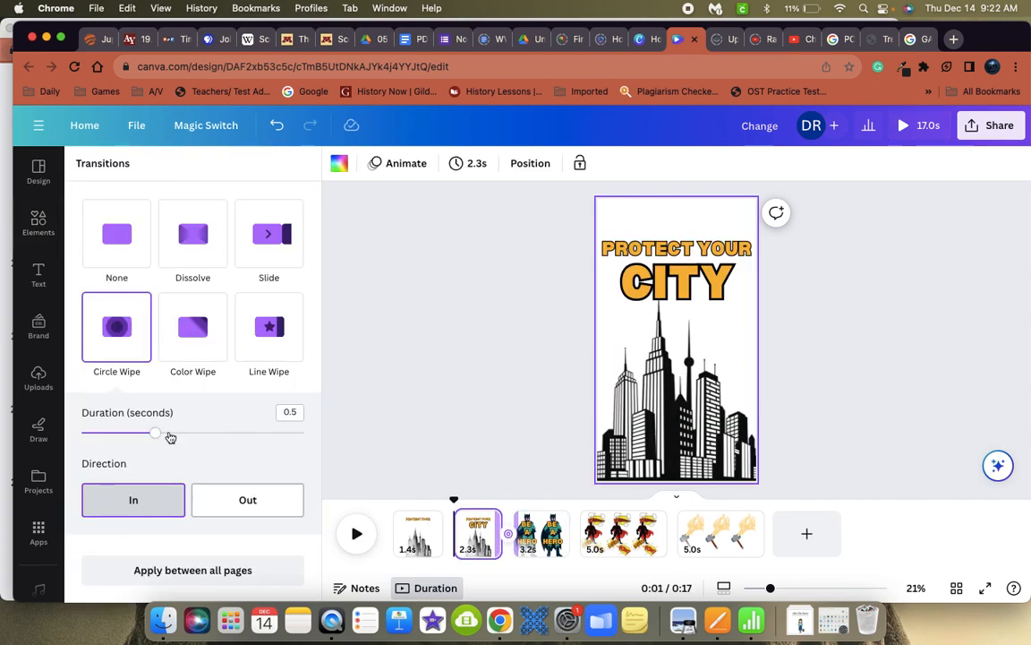
click(123, 236)
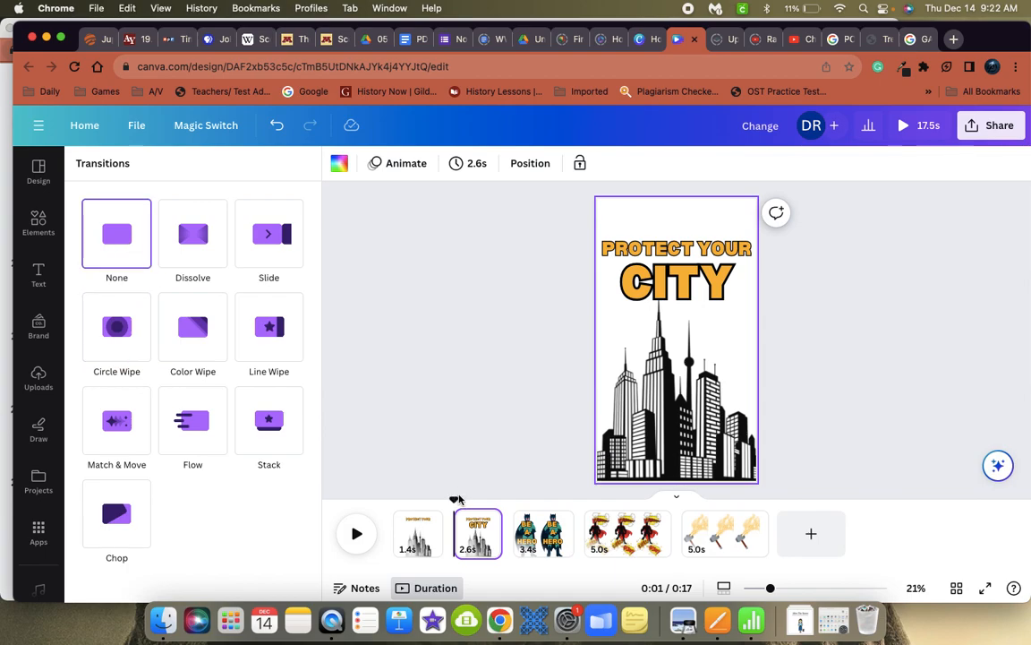
click(353, 535)
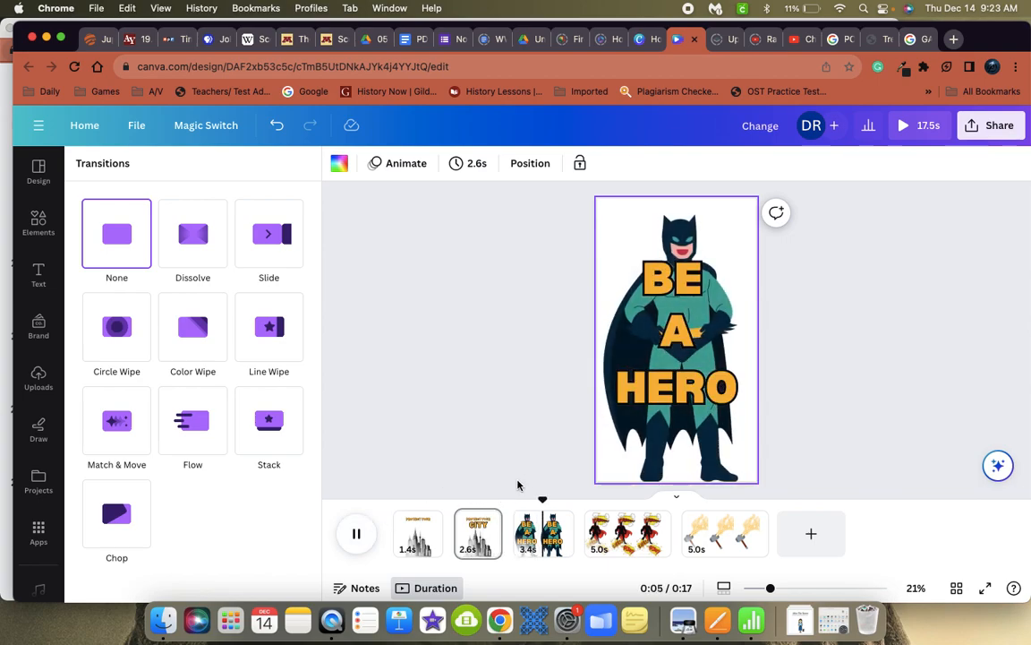
click(356, 535)
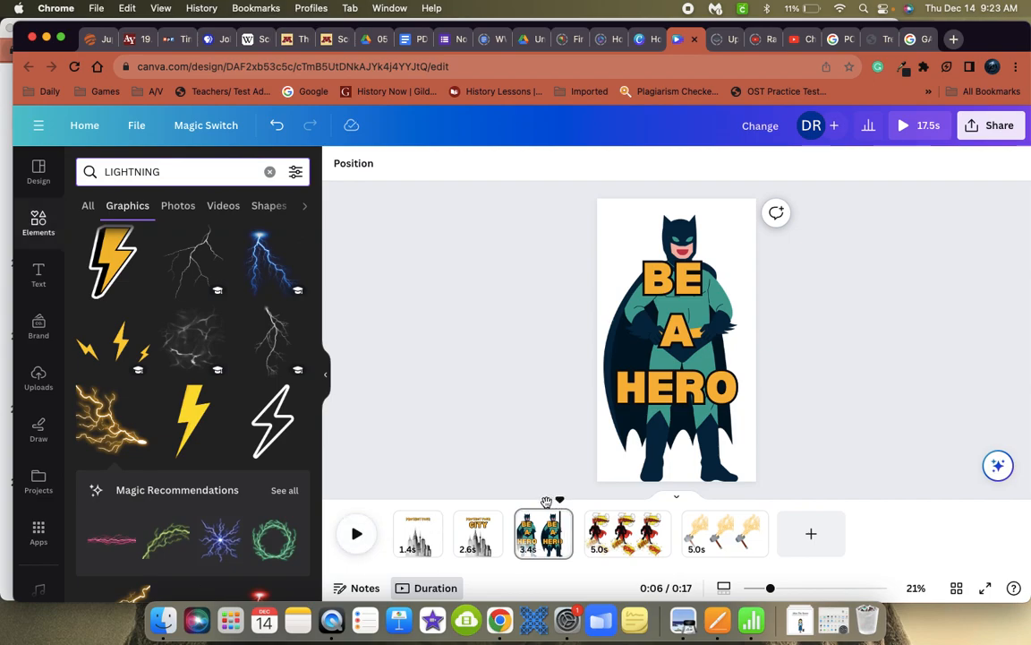
key(space)
drag(599, 501, 527, 498)
key(space)
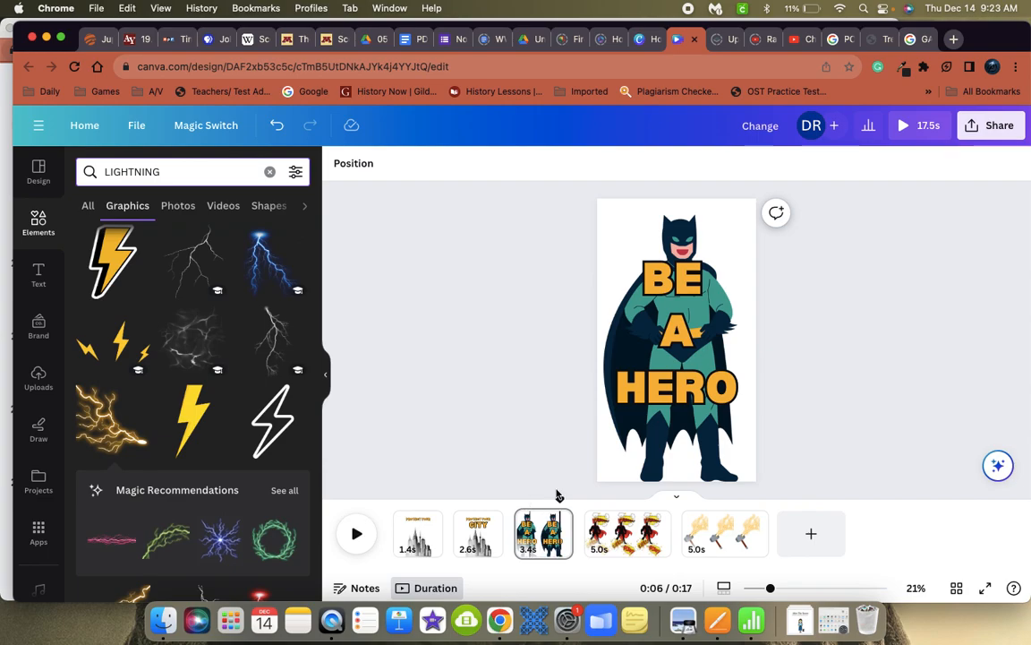
- Add a Flow transition between pages 3 and 4 and play the video into page 4 to check it
click(615, 532)
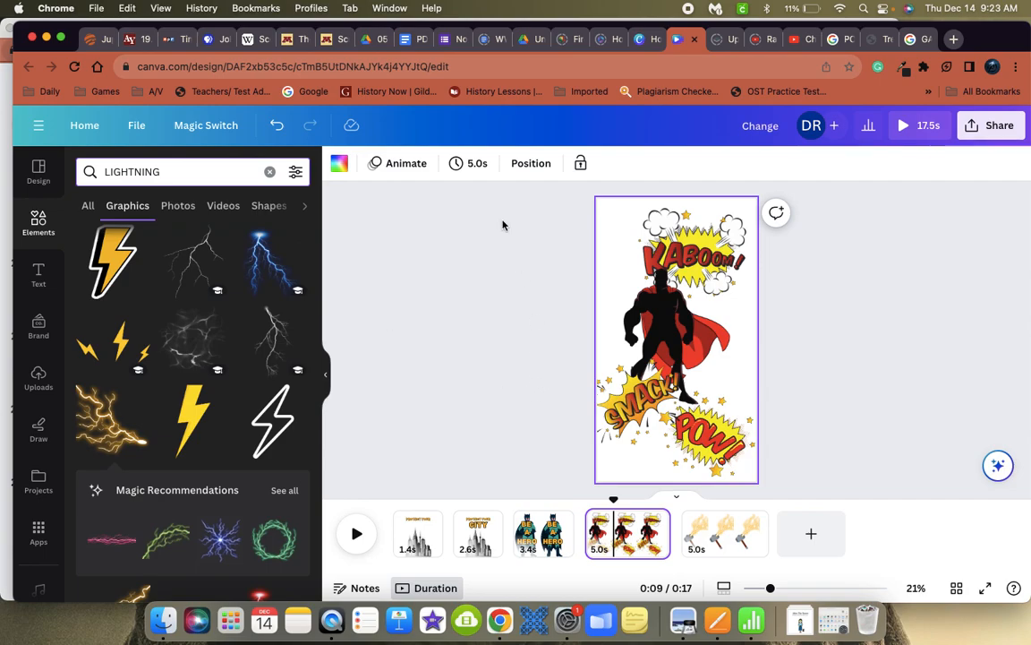
mouse_move(584, 539)
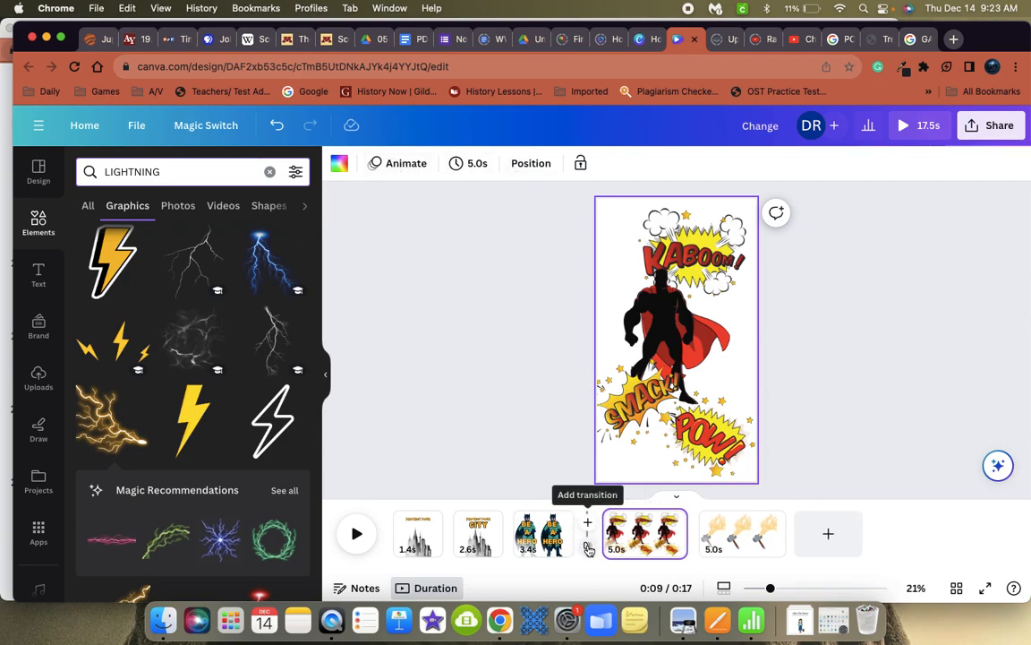
click(587, 546)
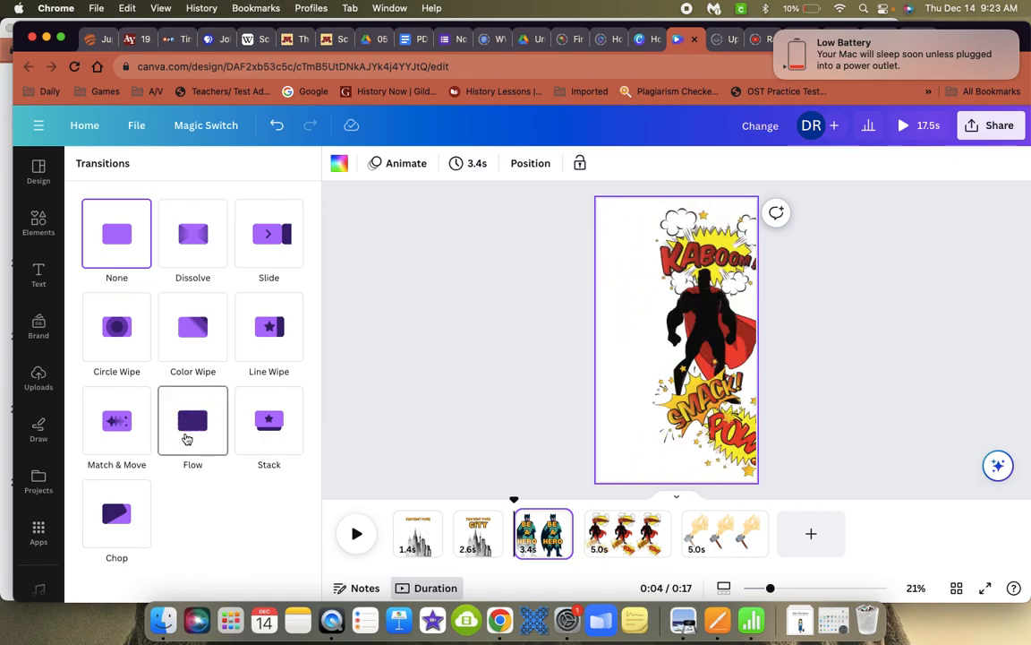
click(188, 433)
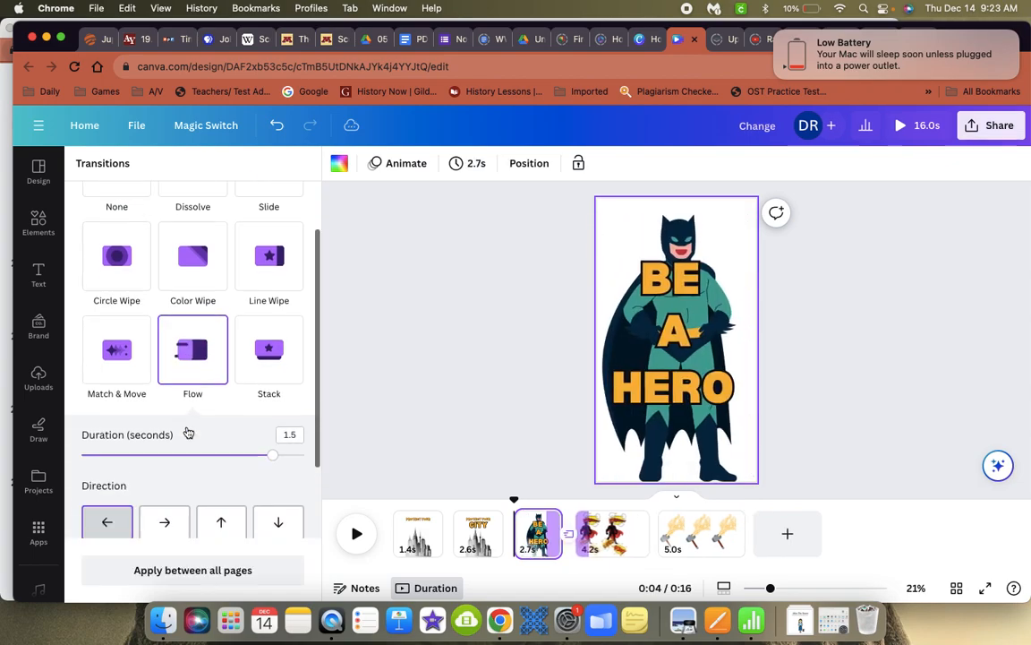
click(356, 536)
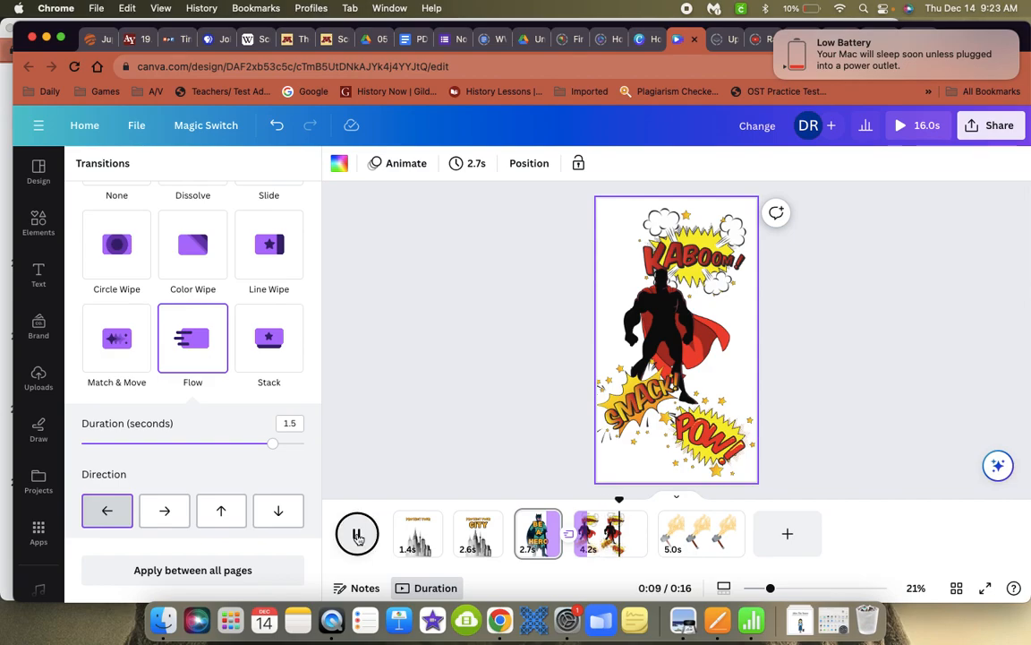
click(356, 536)
- Examine the KABOOM!, SMACK! and POW! graphics on page 4 one by one, including their animation settings
click(653, 284)
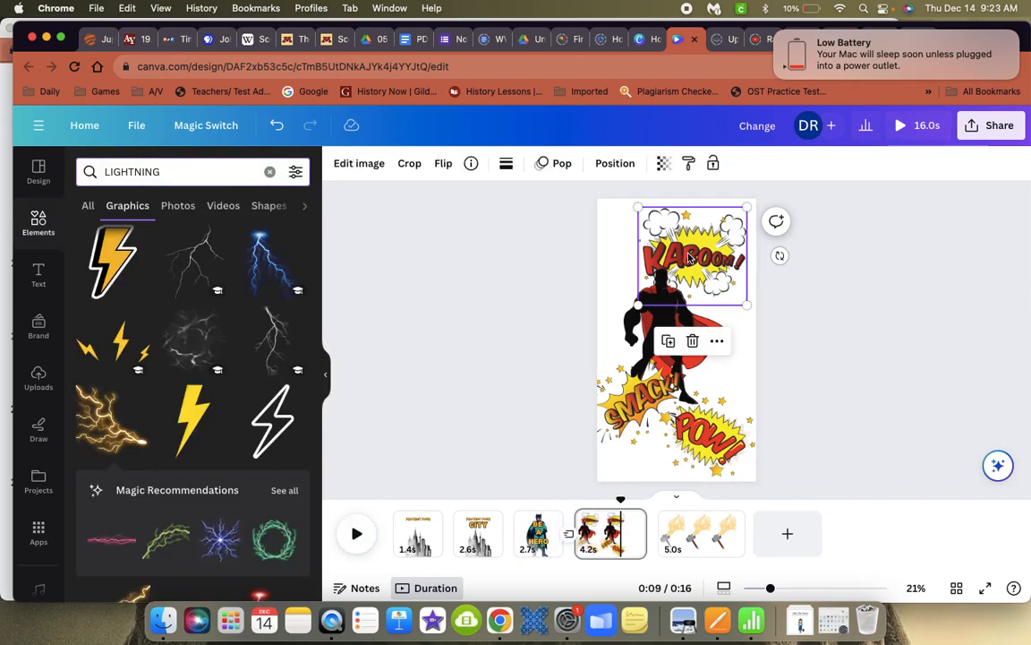
click(640, 398)
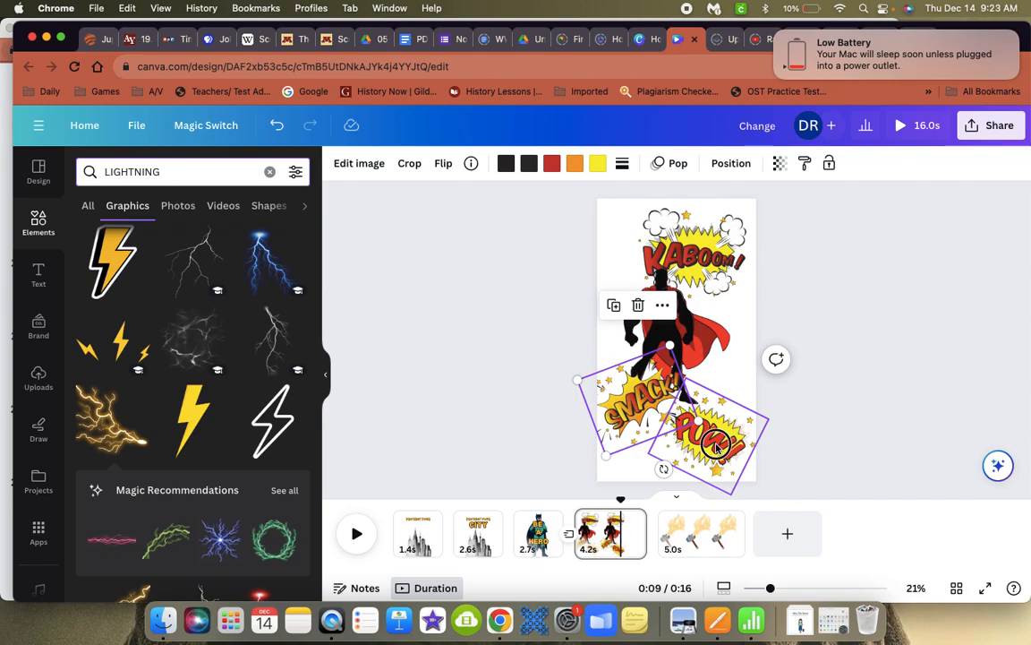
click(665, 414)
click(654, 234)
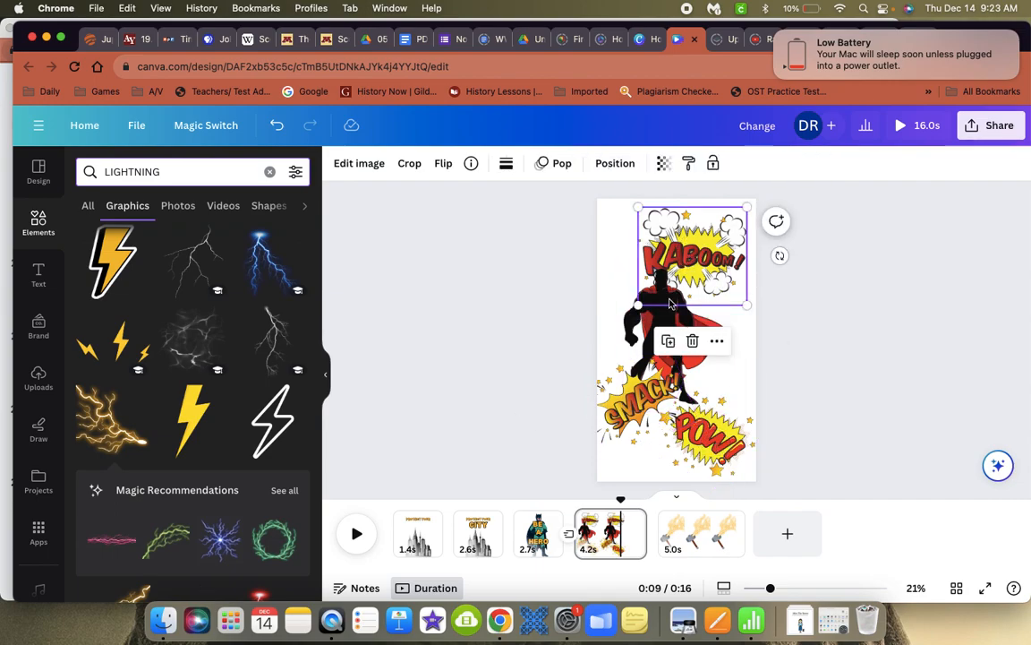
click(618, 400)
click(707, 430)
click(489, 407)
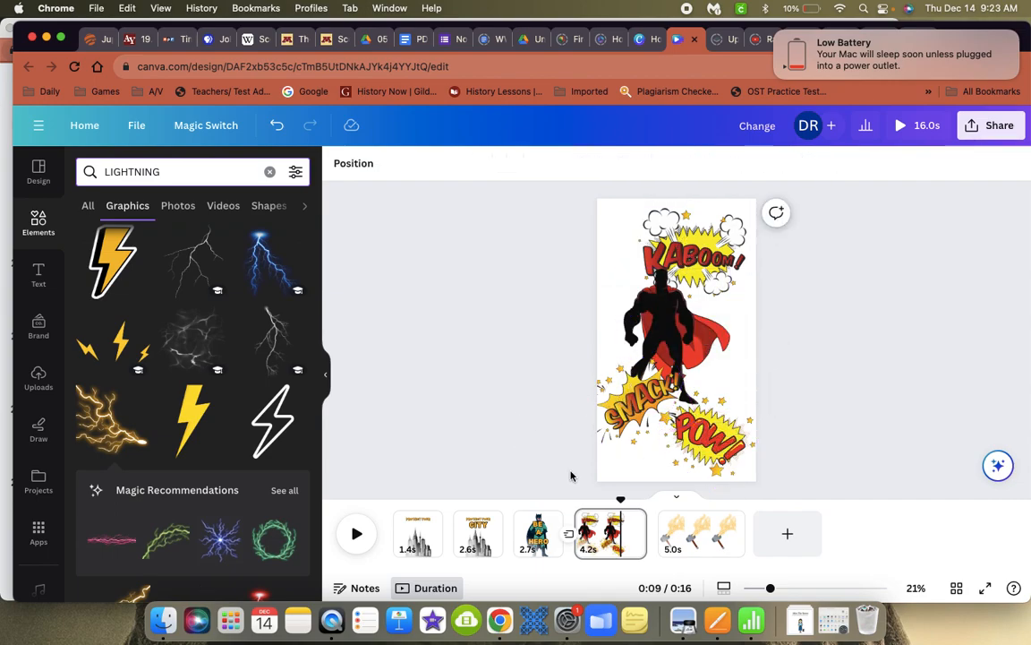
- Play the video from page 3 into page 4 to review how the page 4 graphics appear
click(539, 498)
key(space)
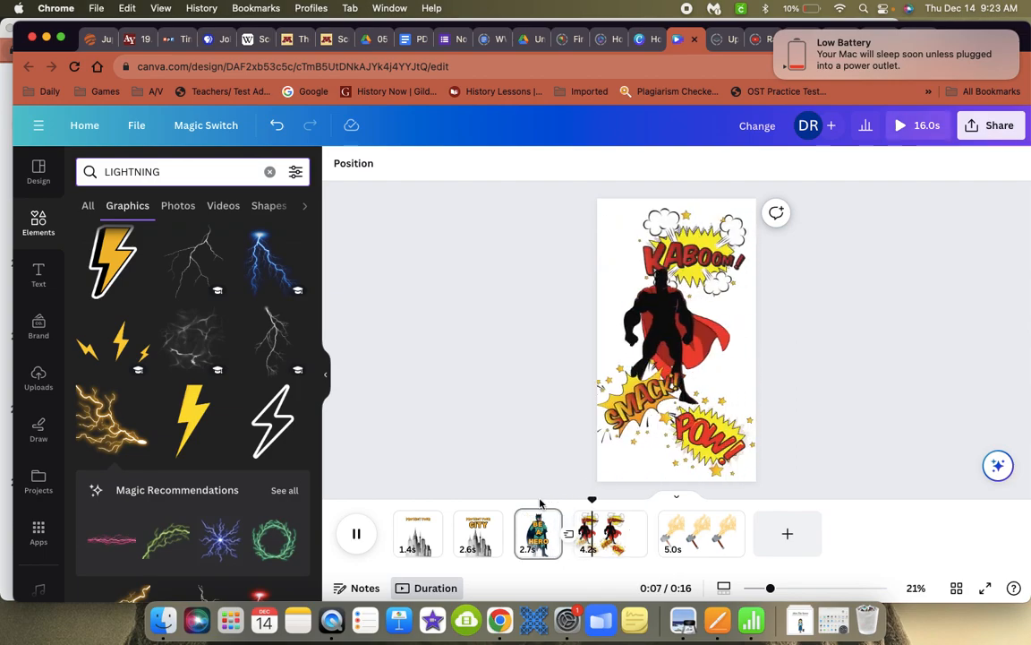
click(590, 530)
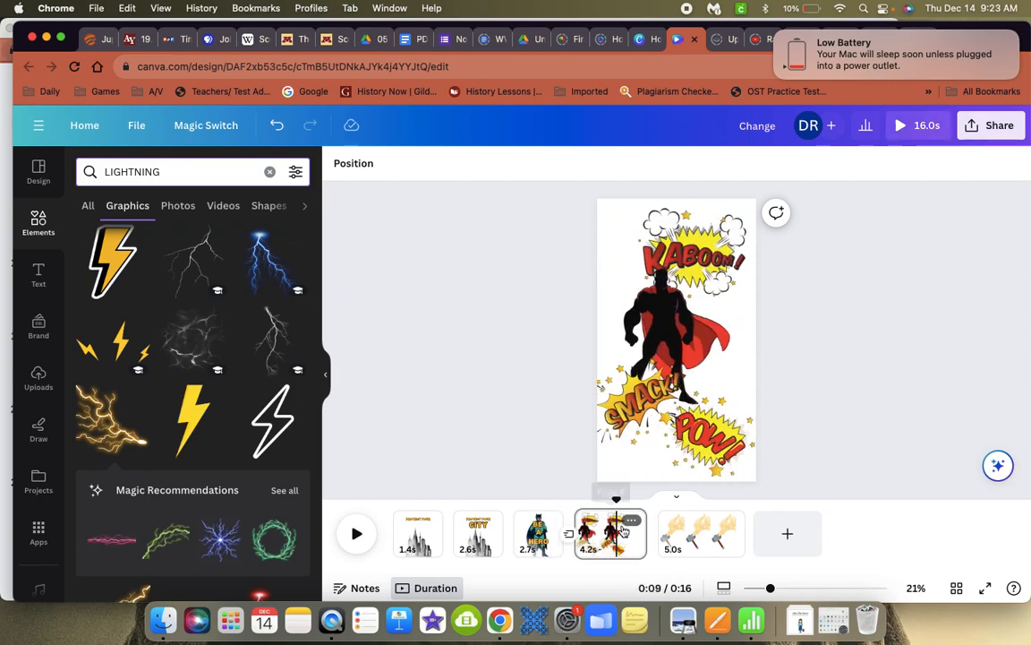
- Duplicate page 4 with the caped hero and comic word graphics
click(595, 529)
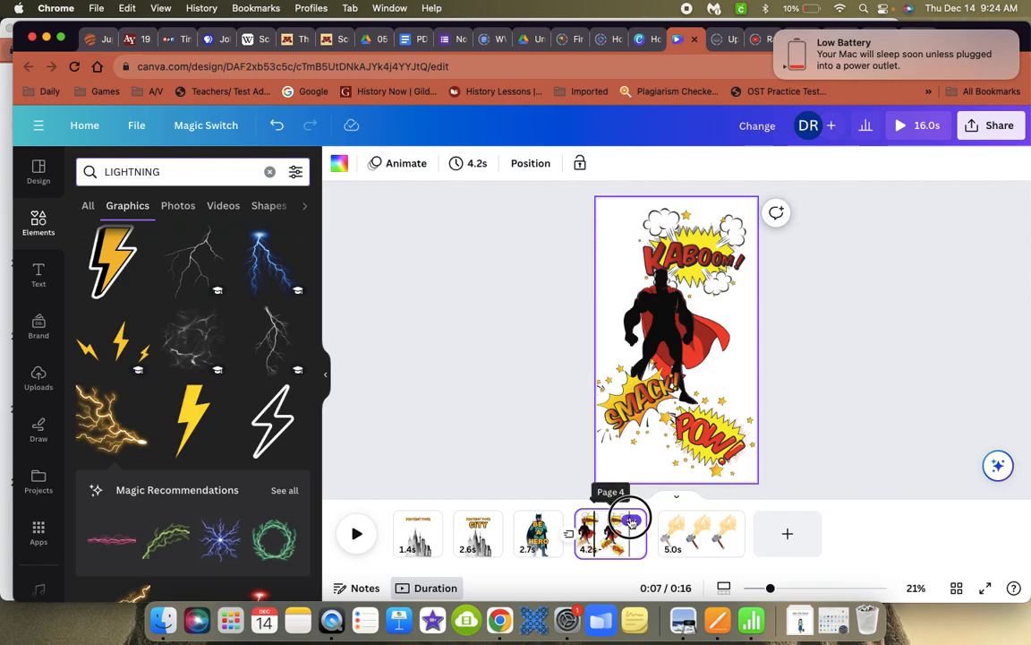
click(631, 521)
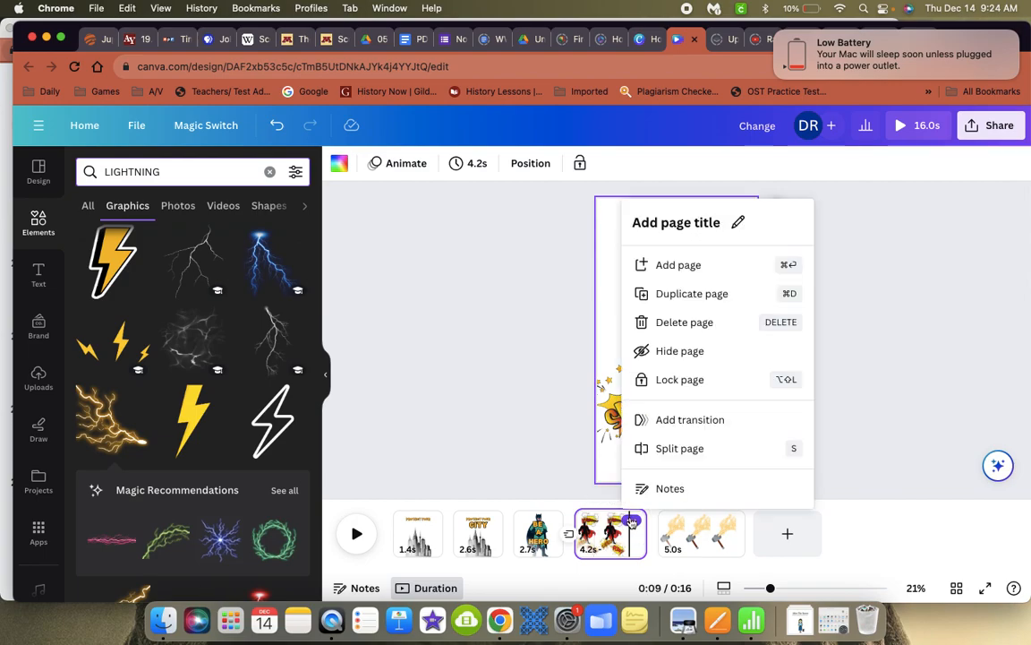
click(665, 294)
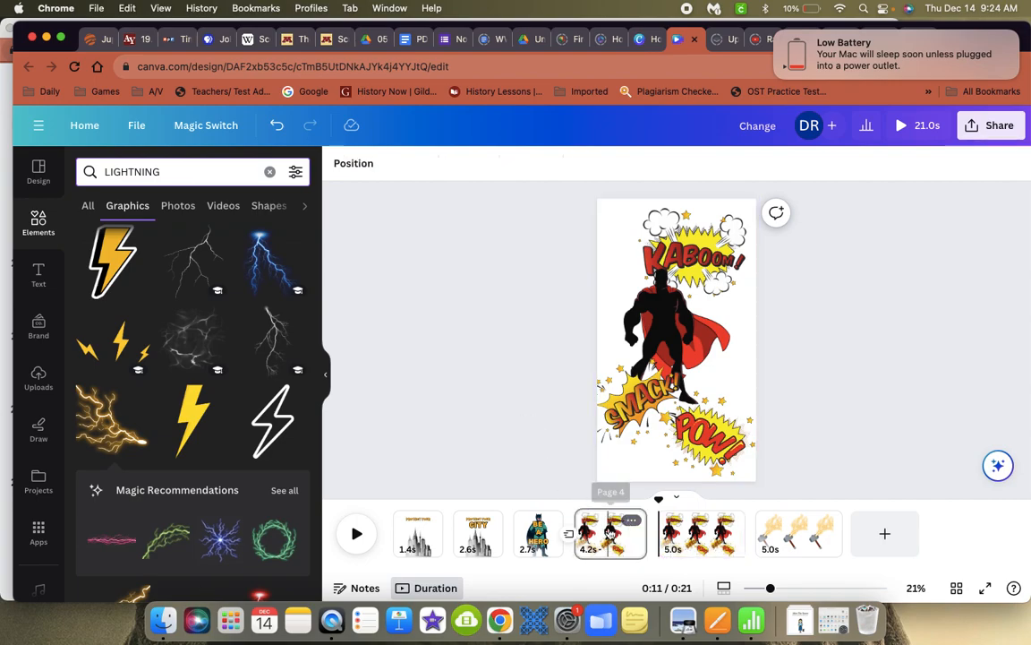
- Delete the KABOOM!, SMACK! and POW! graphics from the original page 4, keeping only the caped hero
click(618, 533)
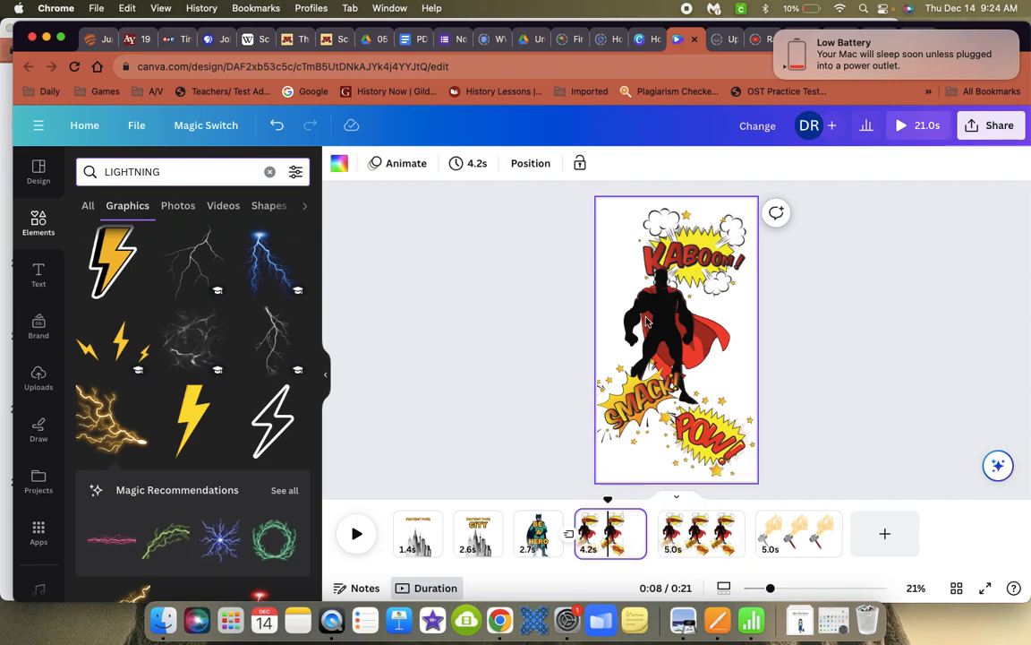
click(692, 253)
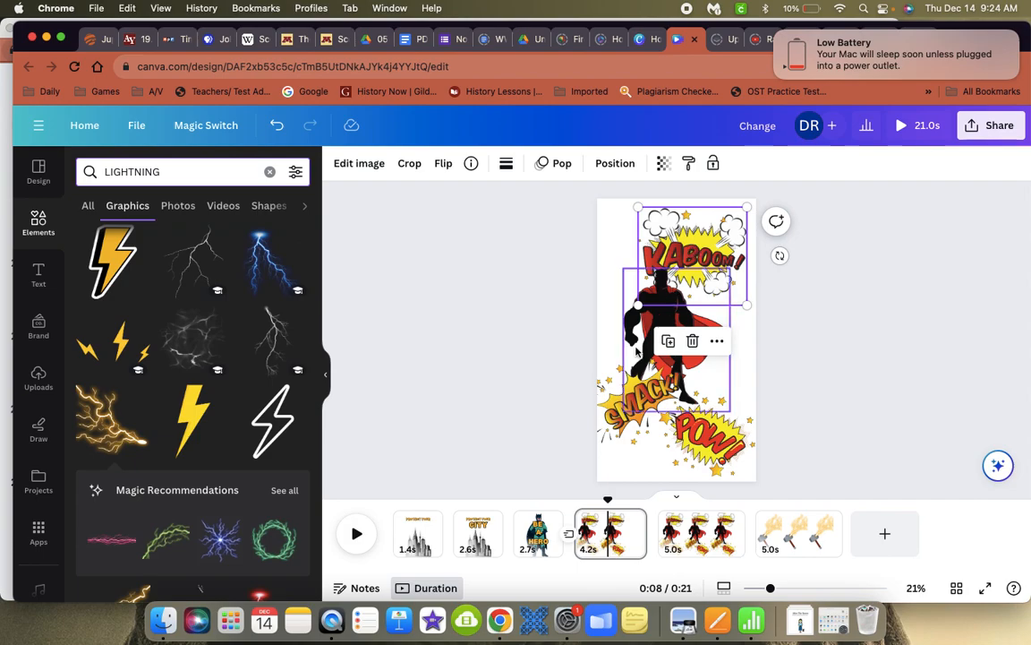
click(692, 341)
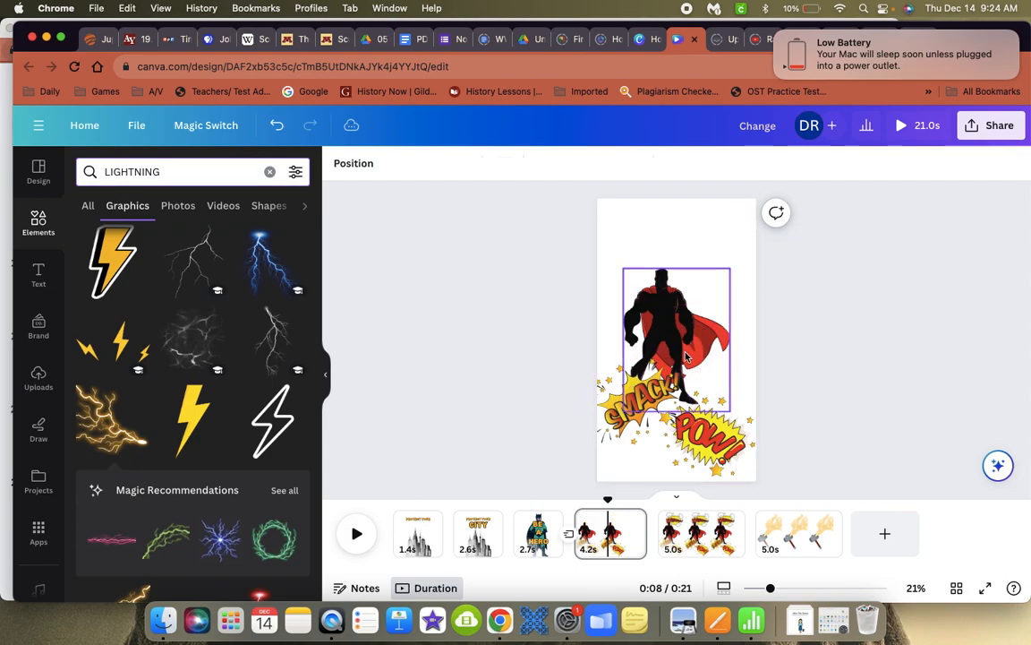
click(626, 405)
click(638, 302)
click(723, 456)
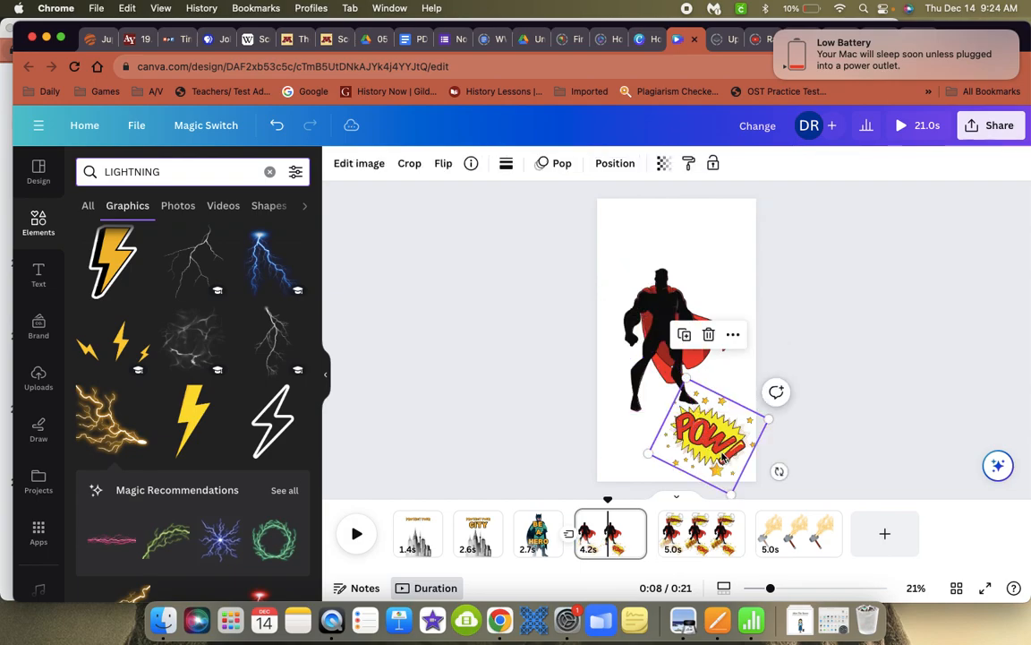
click(708, 334)
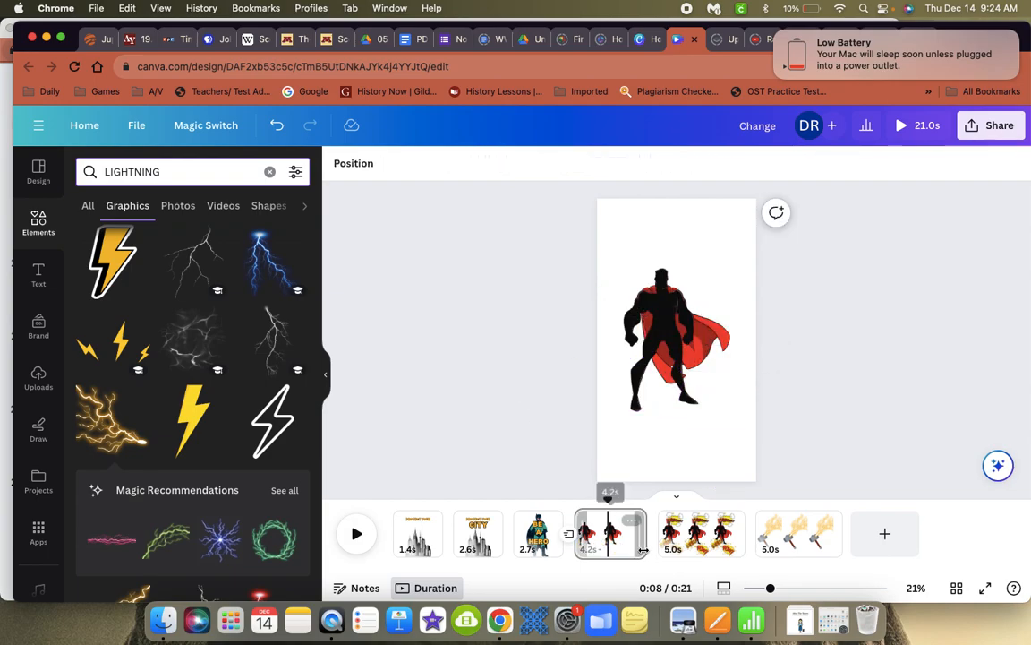
- Shorten page 4 with the caped hero alone to 1.1 seconds and page 5 with the comic words to 2.2 seconds
drag(643, 548, 626, 534)
click(557, 451)
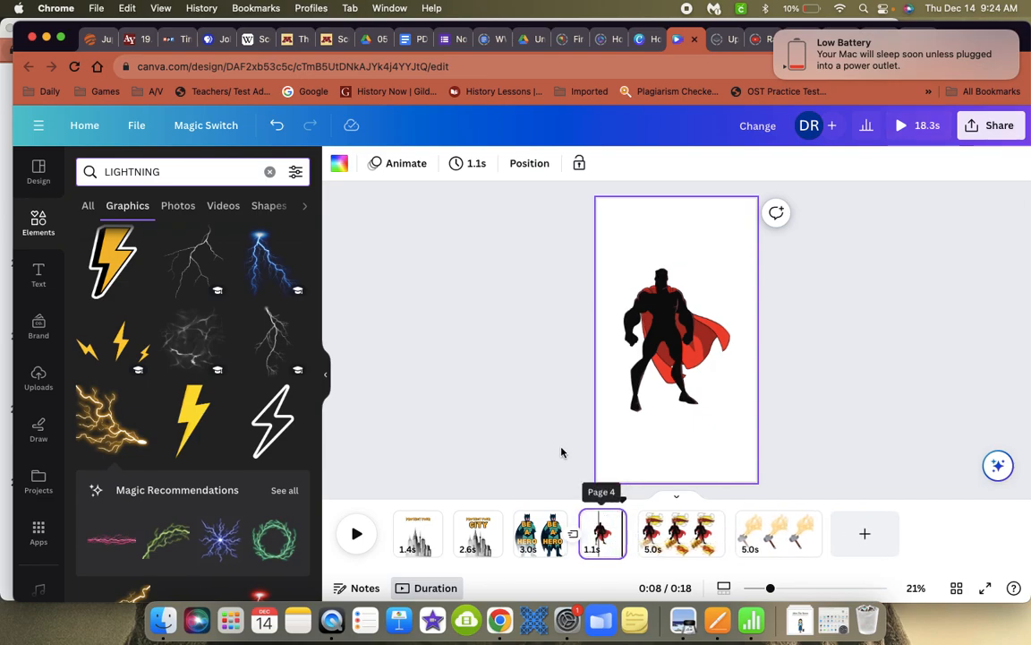
click(553, 432)
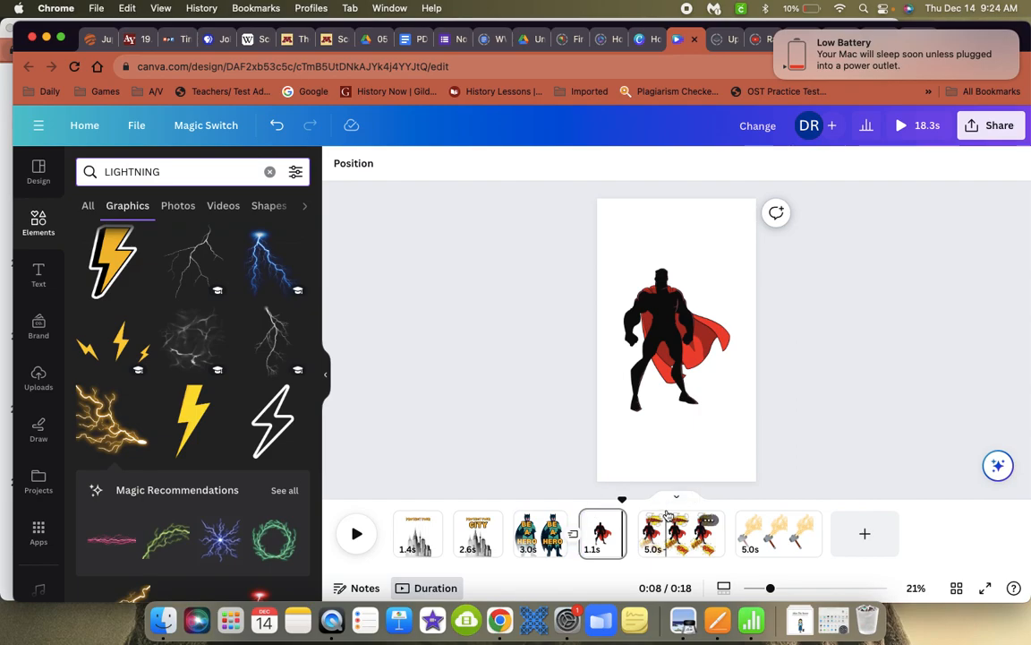
click(677, 538)
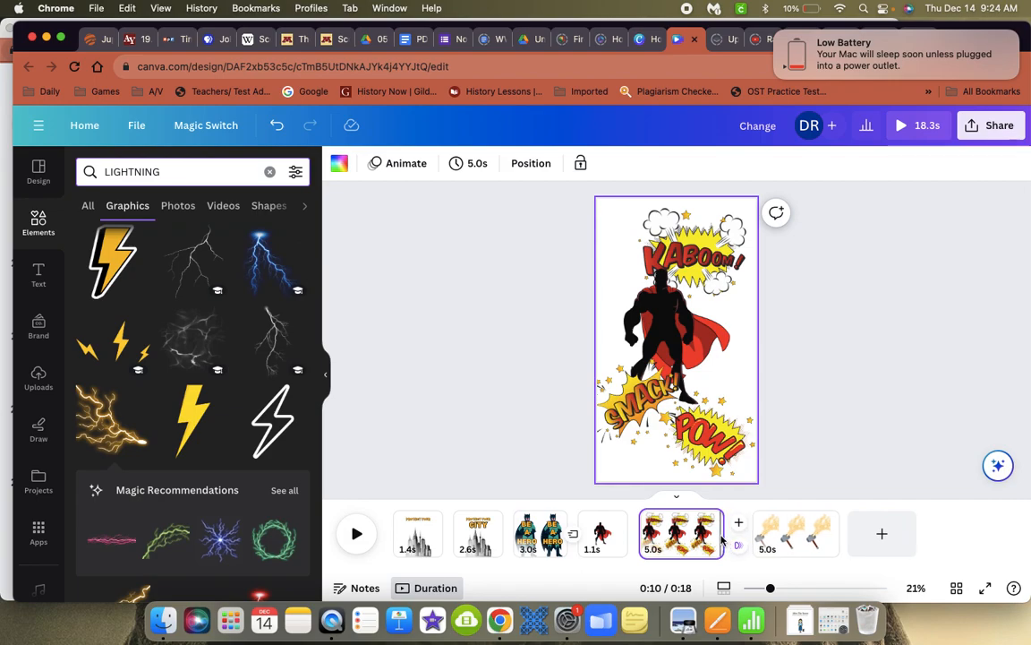
drag(724, 533, 675, 529)
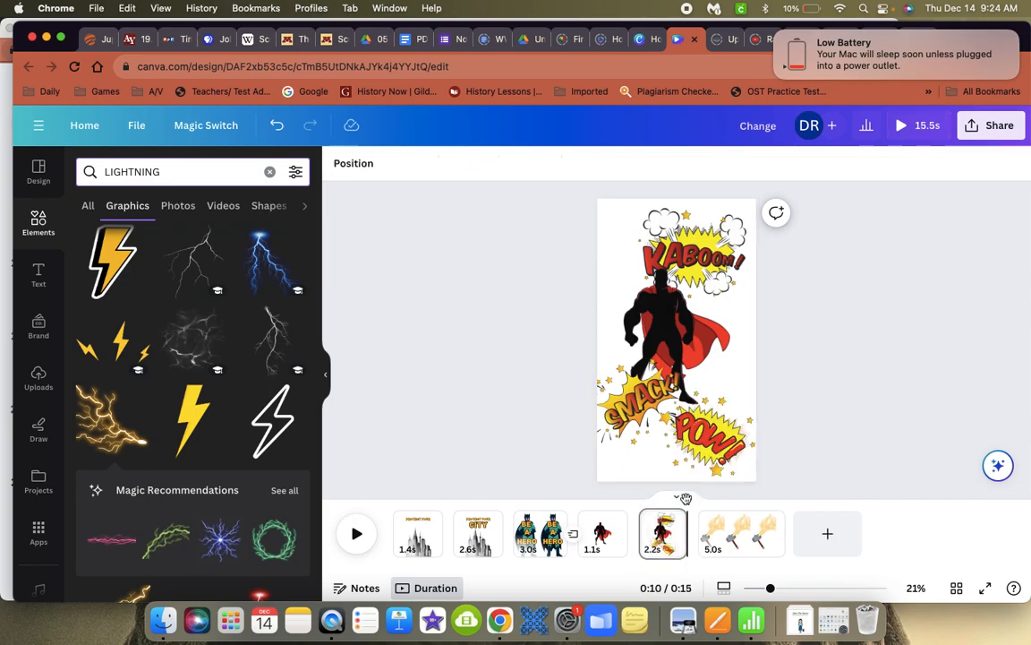
- Play the video from page 3 into page 5 to review the timing of the shortened pages
click(561, 496)
key(space)
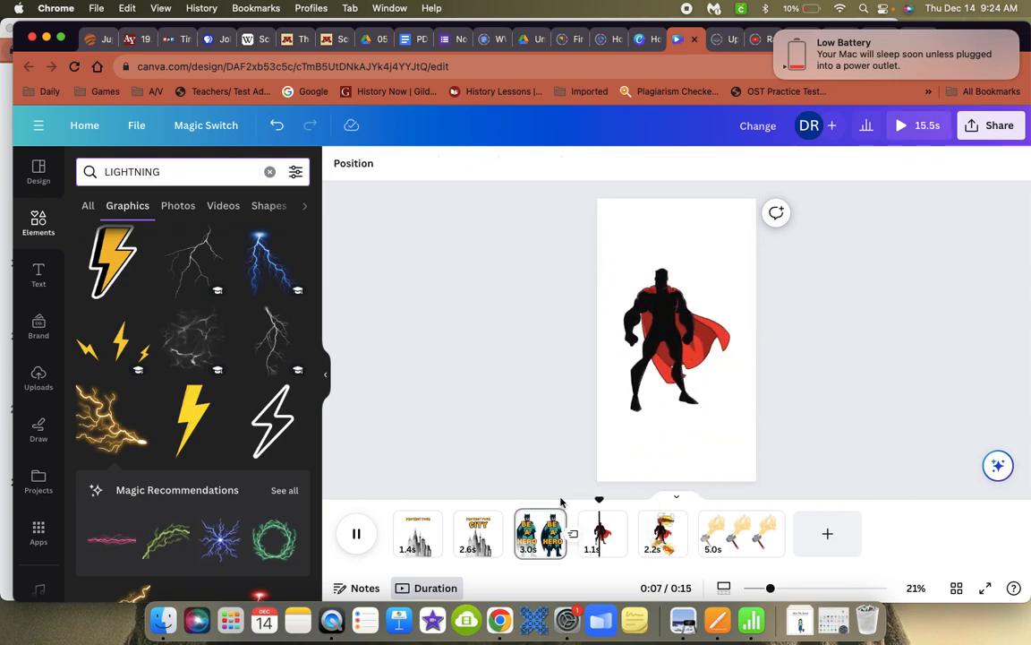
key(space)
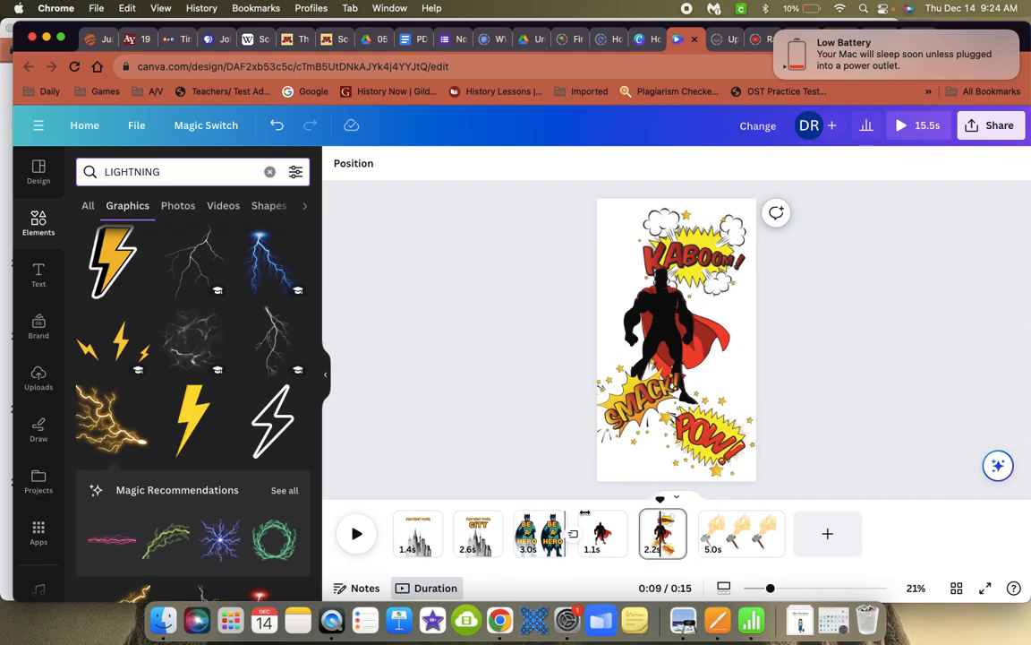
- Shorten page 4 with the caped hero alone to 0.3 seconds and replay the video from page 3
click(609, 522)
drag(618, 537, 582, 532)
click(549, 468)
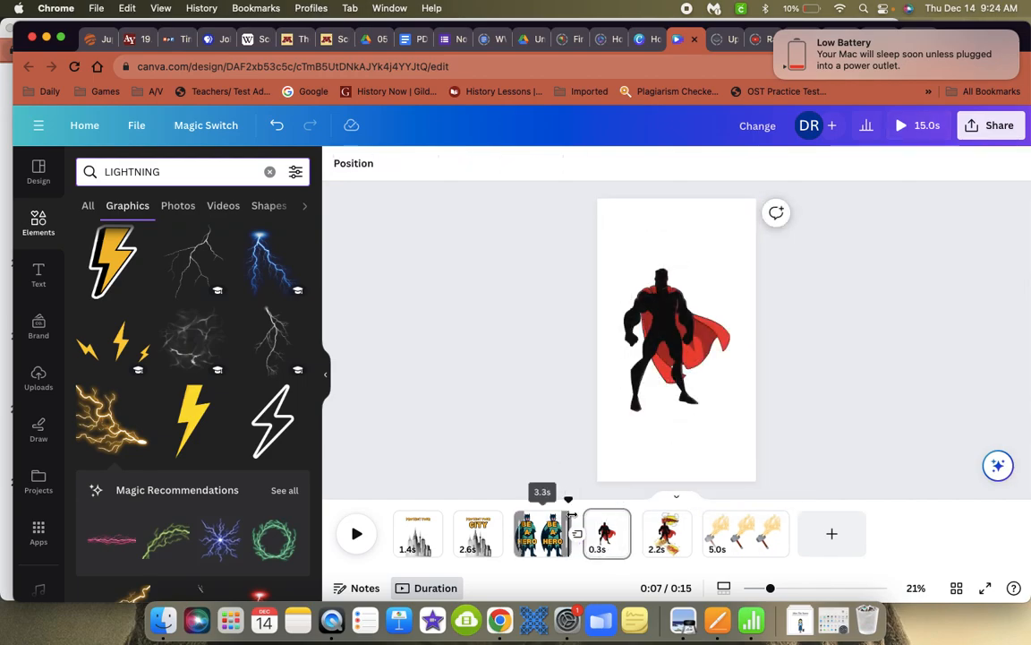
click(569, 498)
drag(569, 498, 531, 499)
key(space)
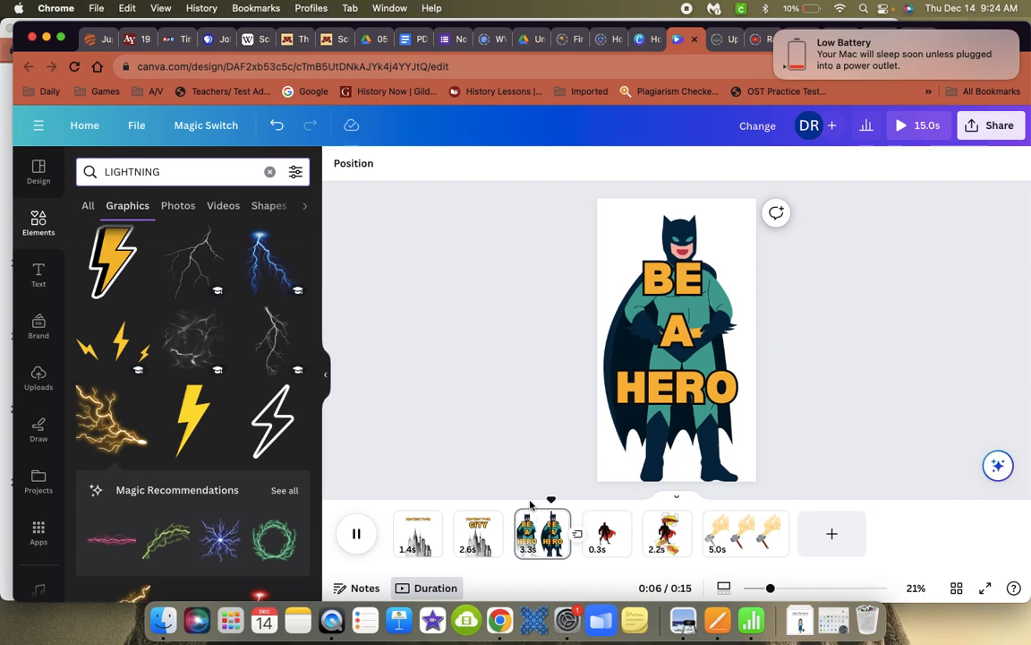
key(space)
- Set page 4's duration to 0.6 seconds and play from page 3 into the comic words page
click(616, 534)
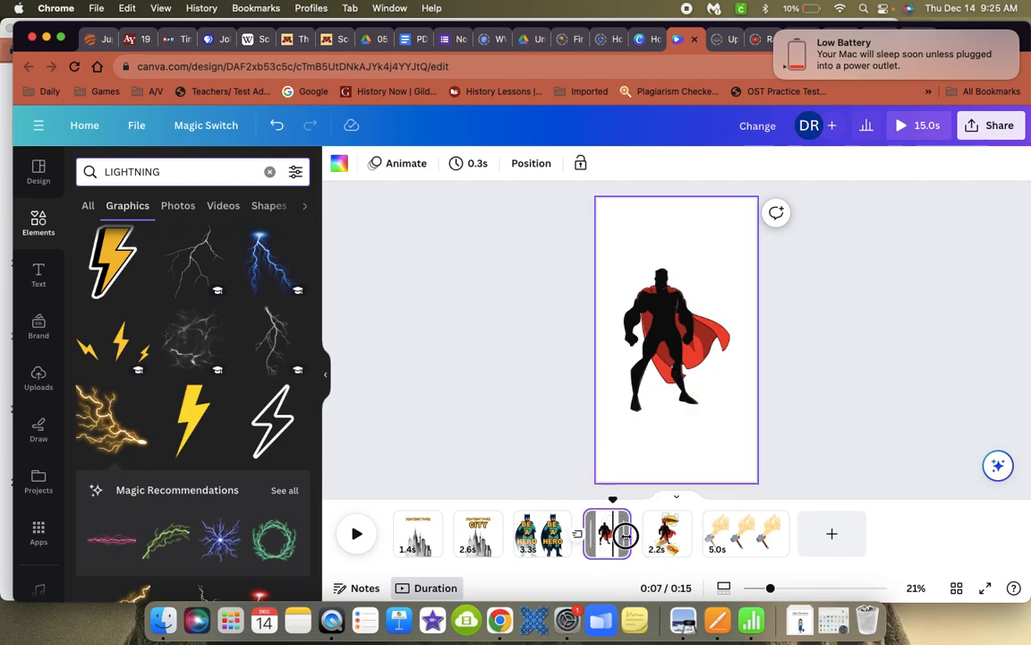
drag(625, 534, 629, 534)
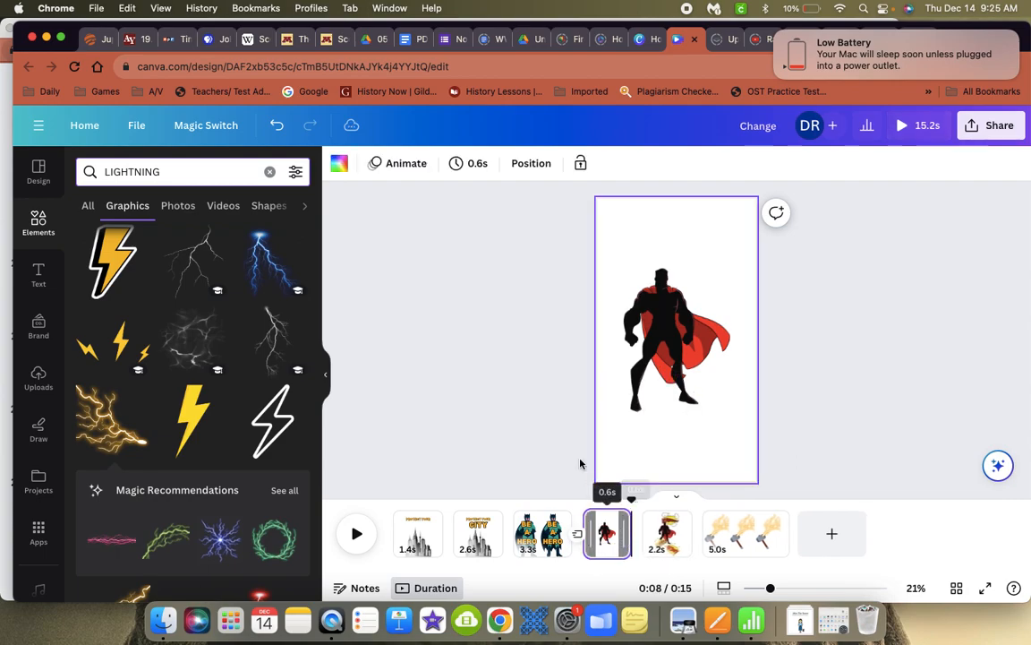
click(534, 495)
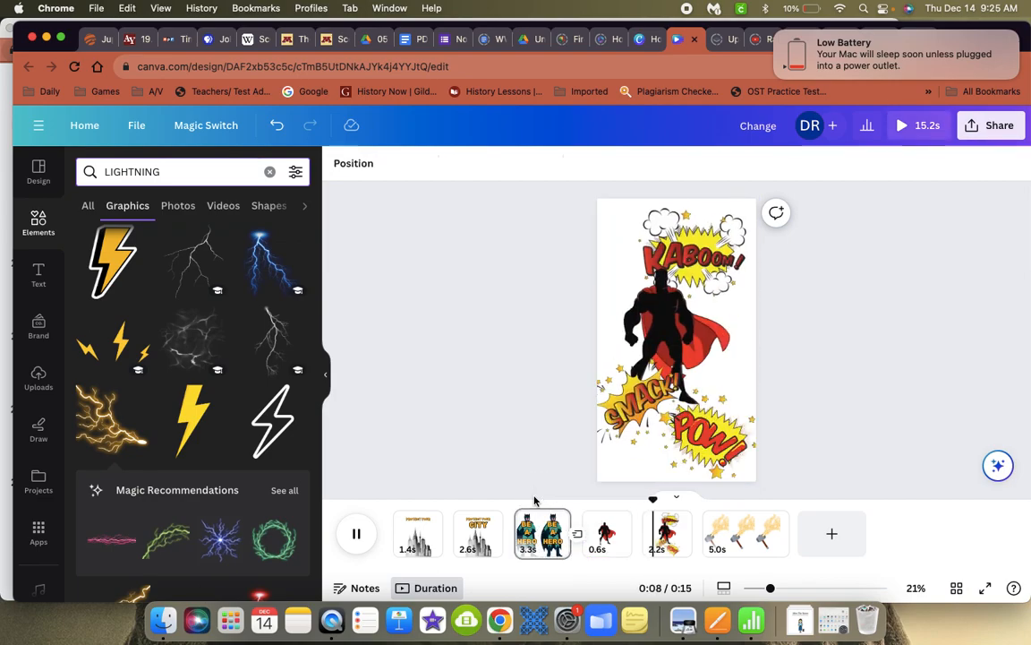
click(663, 535)
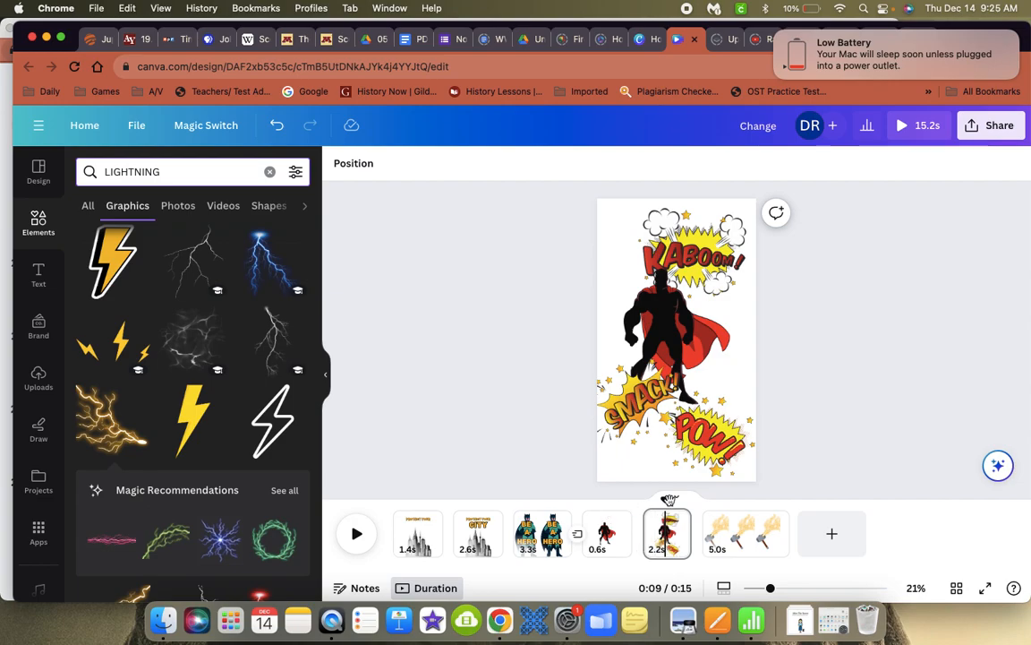
- Shorten page 3 with the BE A HERO text to 2.2 seconds and play the video through to the hammer page
click(554, 497)
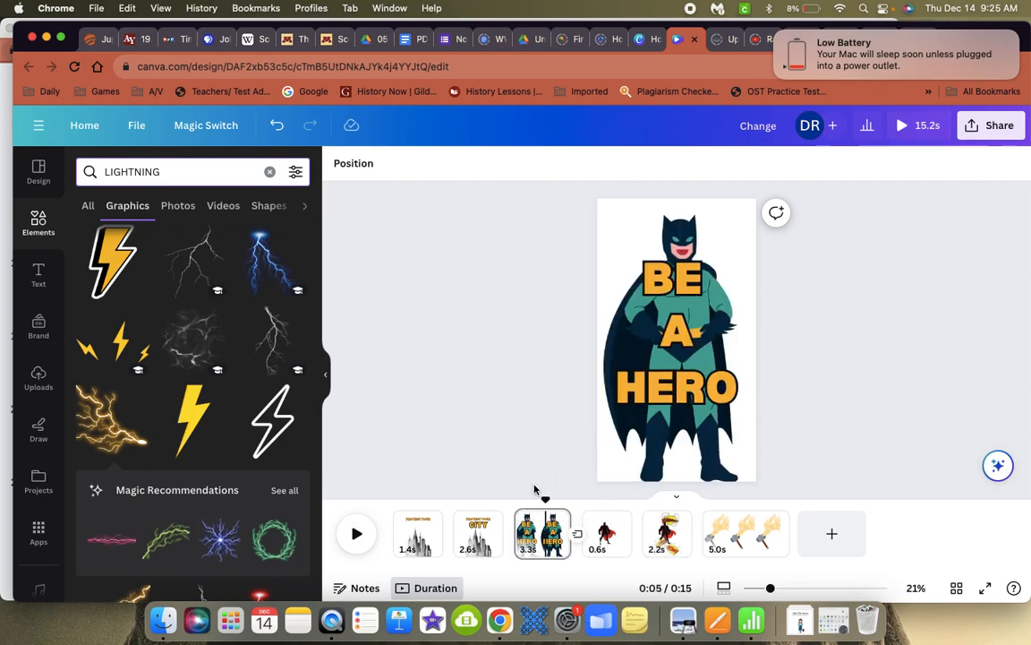
mouse_move(556, 519)
mouse_down()
mouse_move(546, 516)
mouse_move(562, 515)
mouse_up()
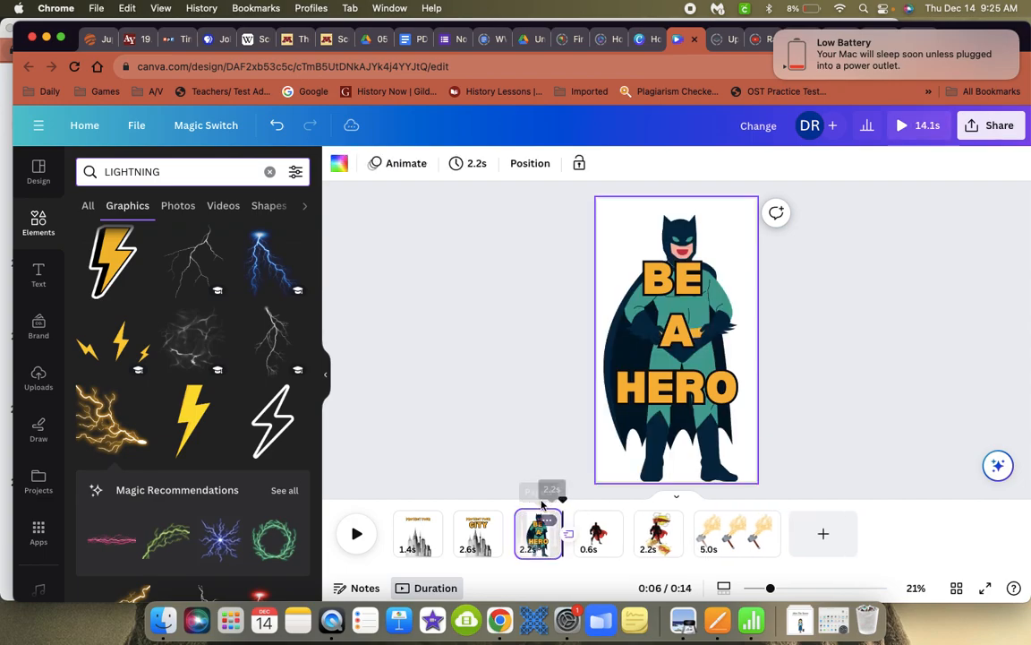
click(490, 499)
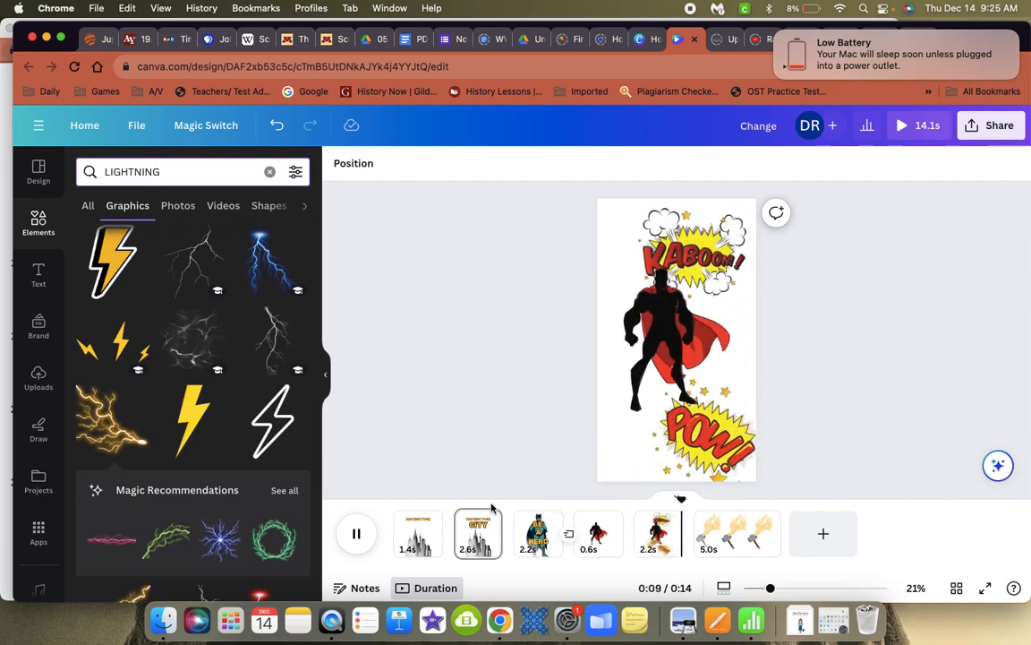
key(space)
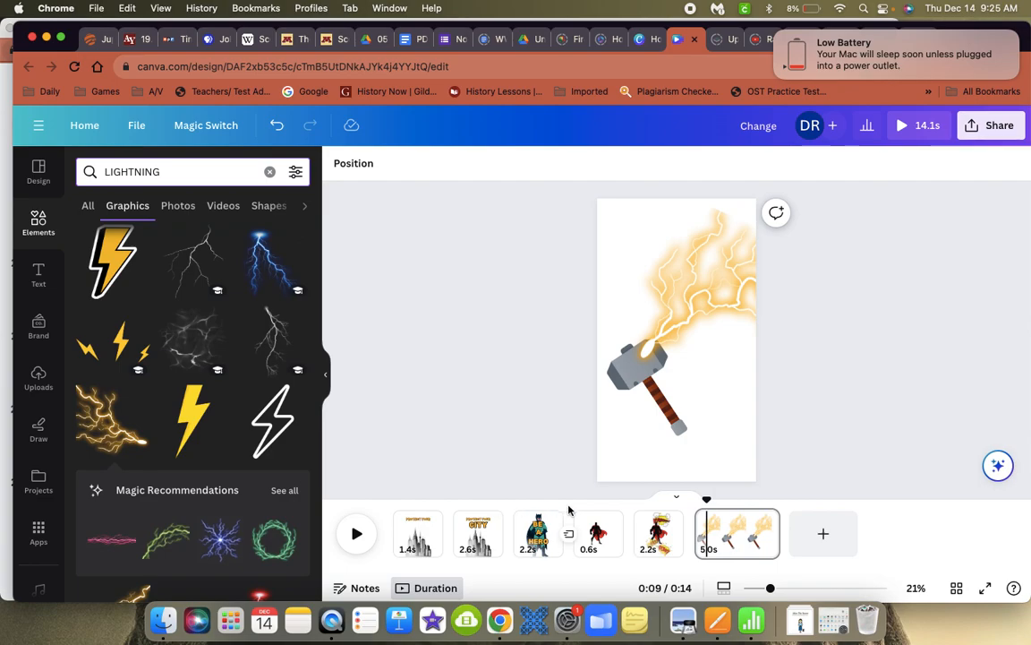
- Set the Pop animations of the POW!, SMACK! and KABOOM! graphics on page 5 to play only on enter
click(665, 517)
click(709, 433)
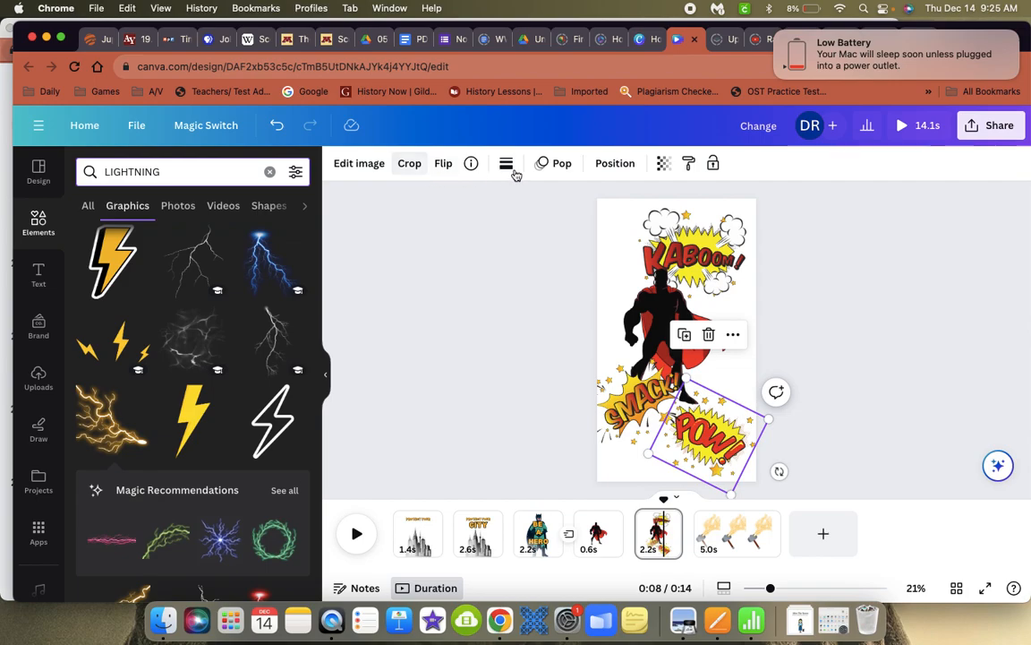
click(555, 163)
scroll(172, 476, down, 3)
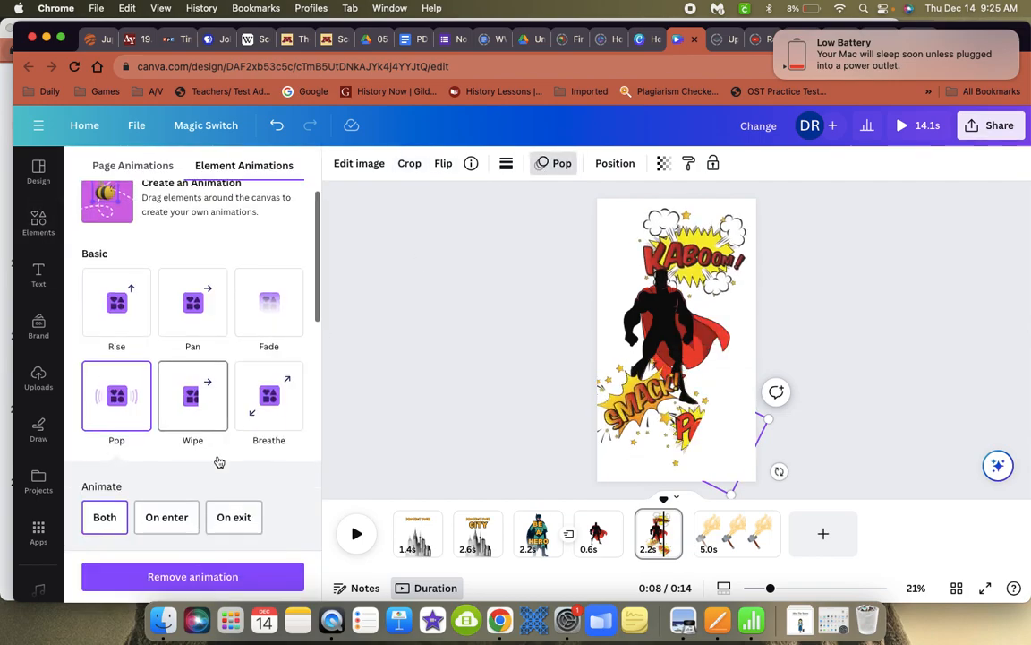
click(155, 445)
click(621, 403)
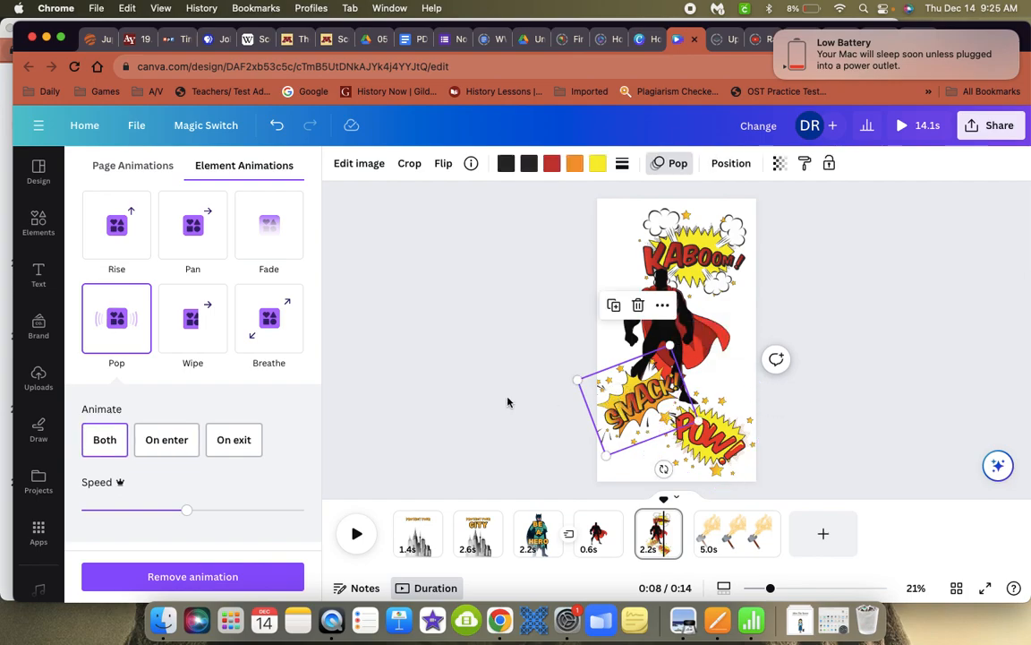
click(179, 440)
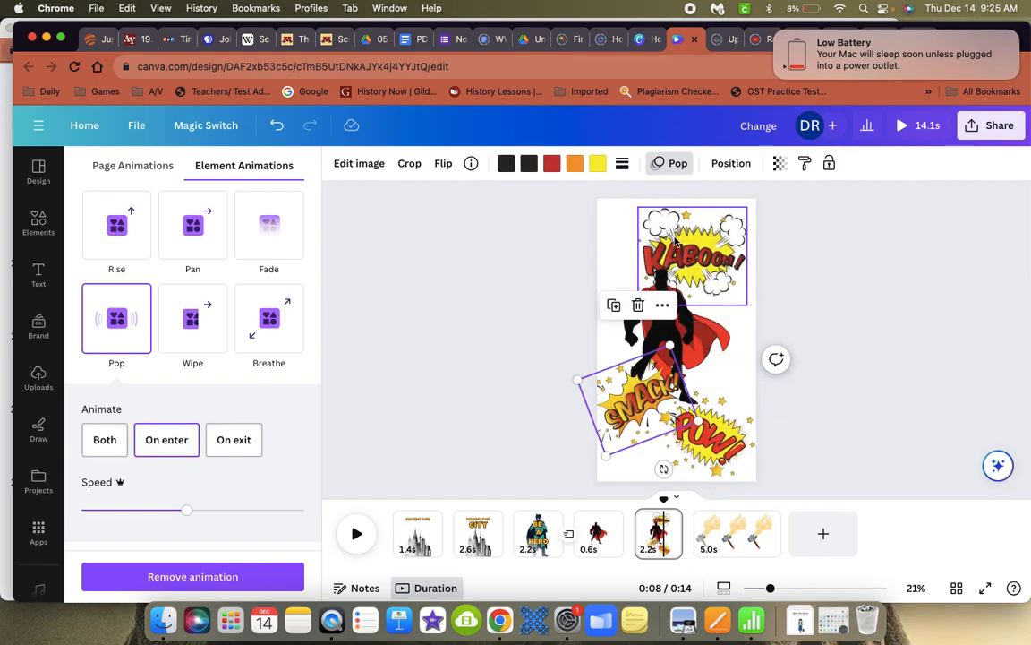
click(703, 253)
click(169, 451)
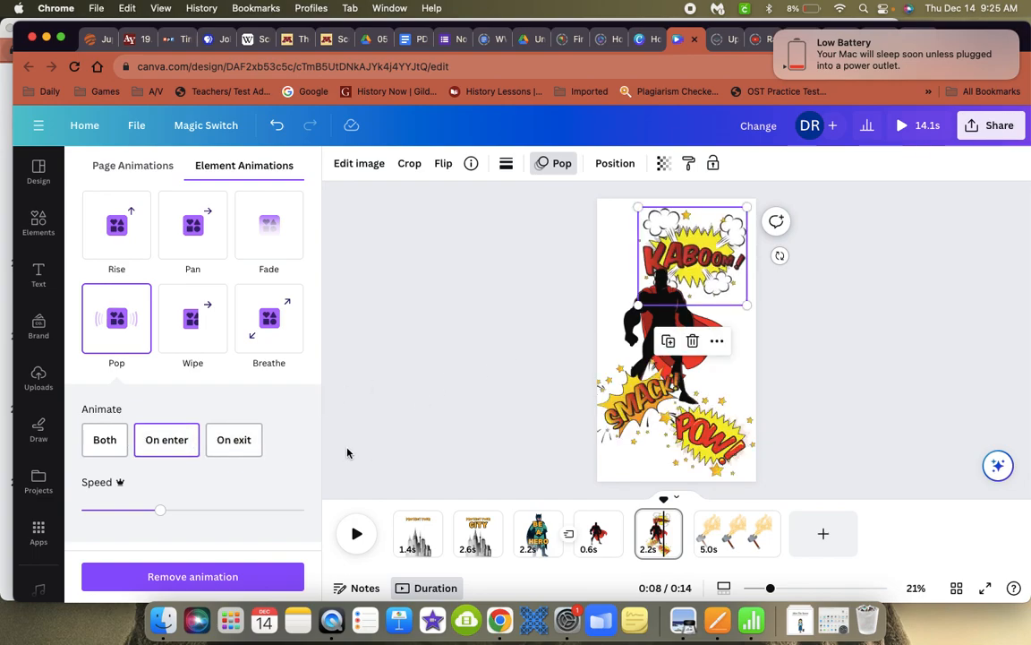
click(516, 367)
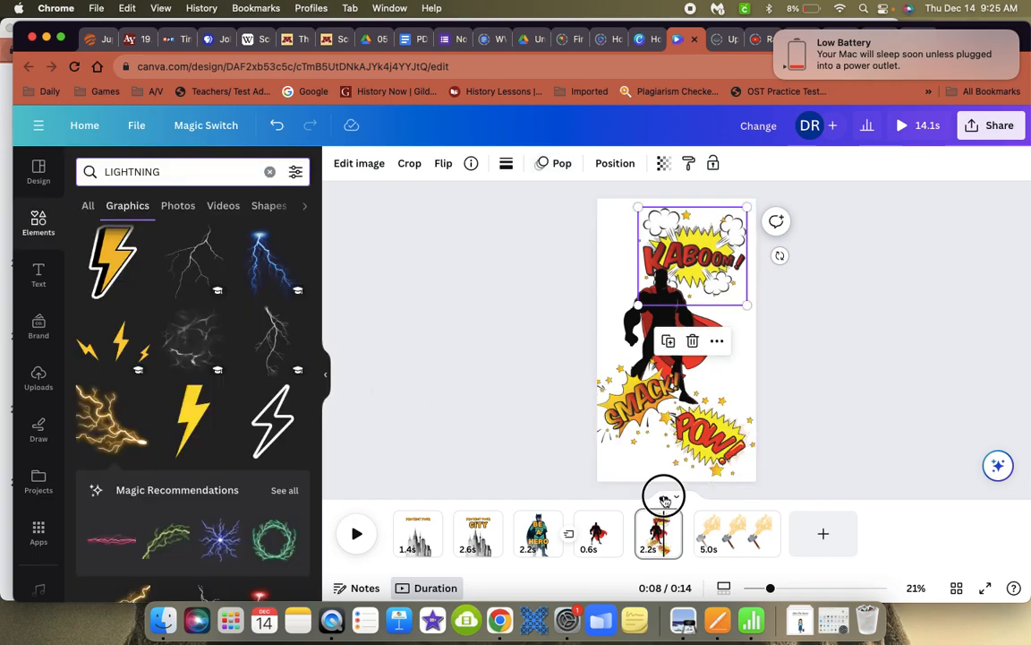
- Play from the end of page 3 into page 5 to review the enter-only animations of the comic words
drag(666, 504, 561, 503)
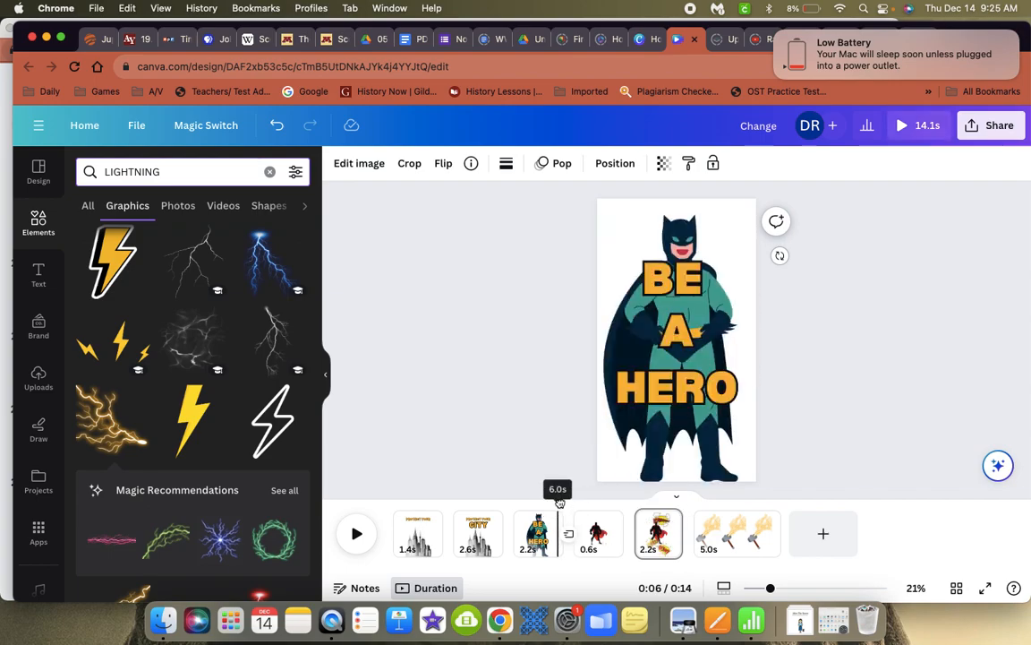
key(space)
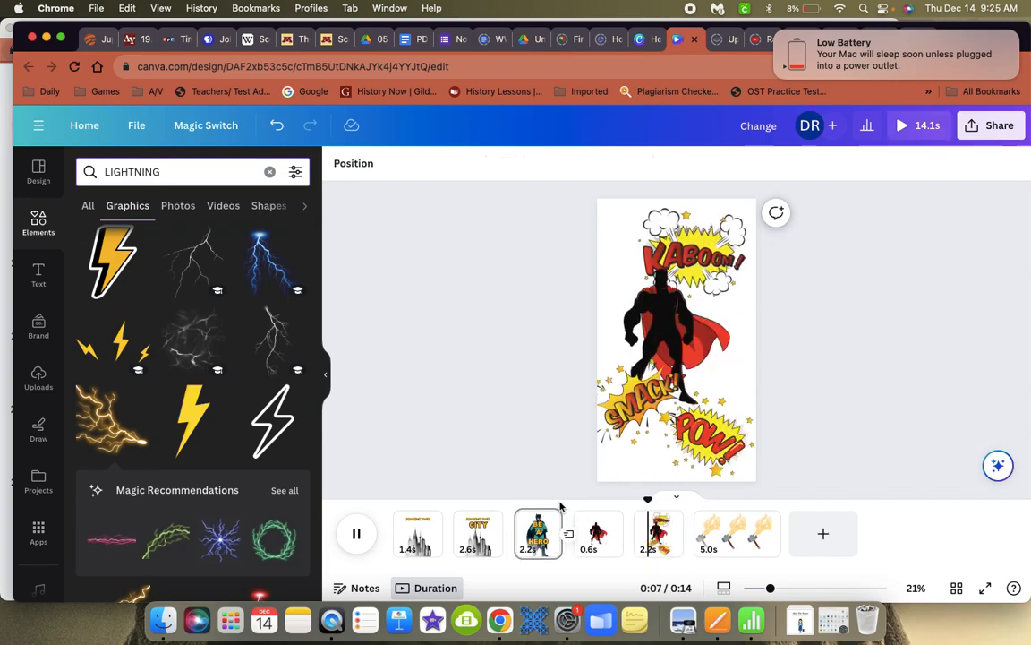
key(space)
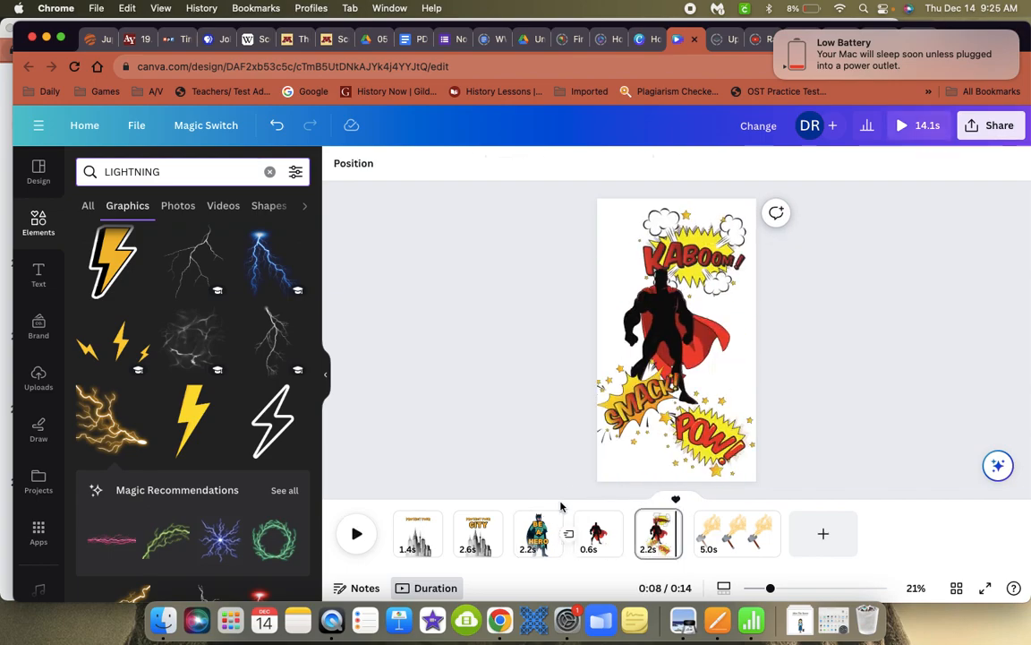
- Shorten page 5 with the comic words to 1.8 seconds and play from page 3 into the hammer page
click(661, 534)
drag(681, 535, 670, 534)
click(559, 463)
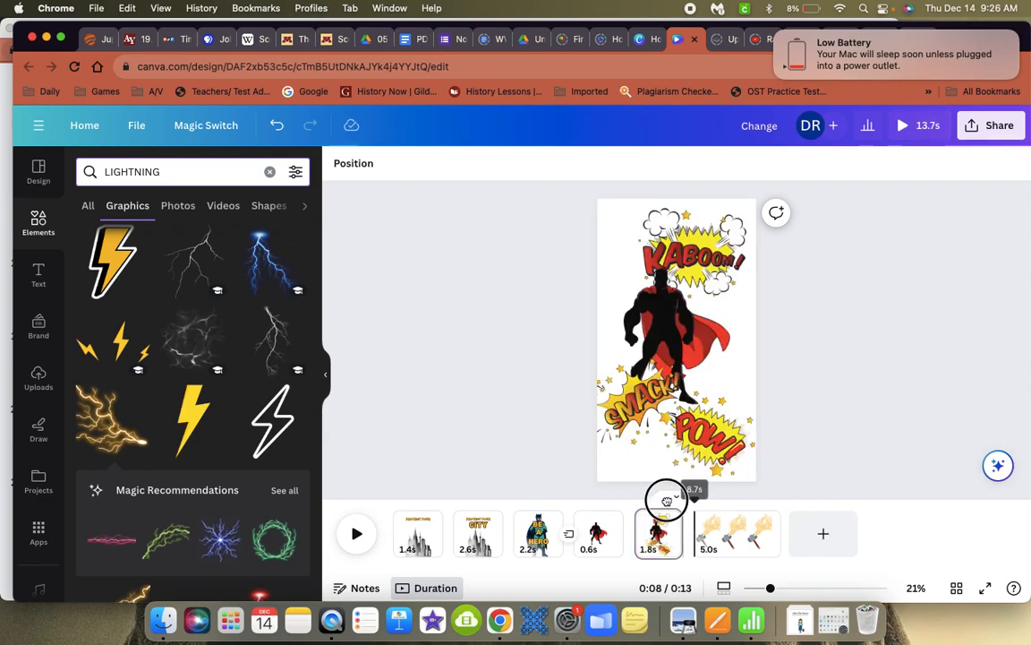
click(542, 500)
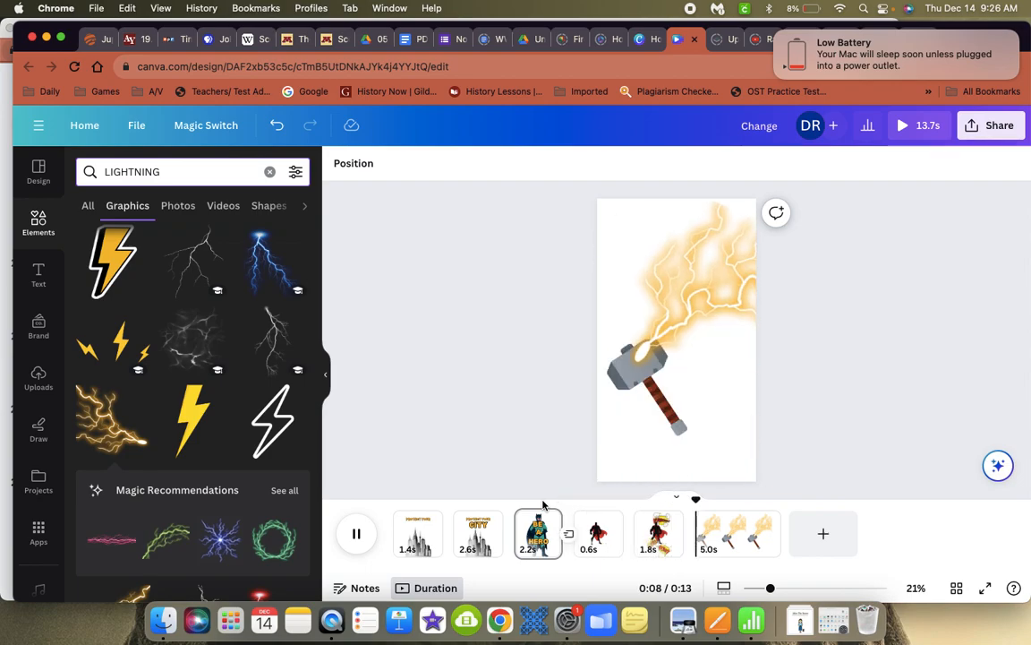
key(space)
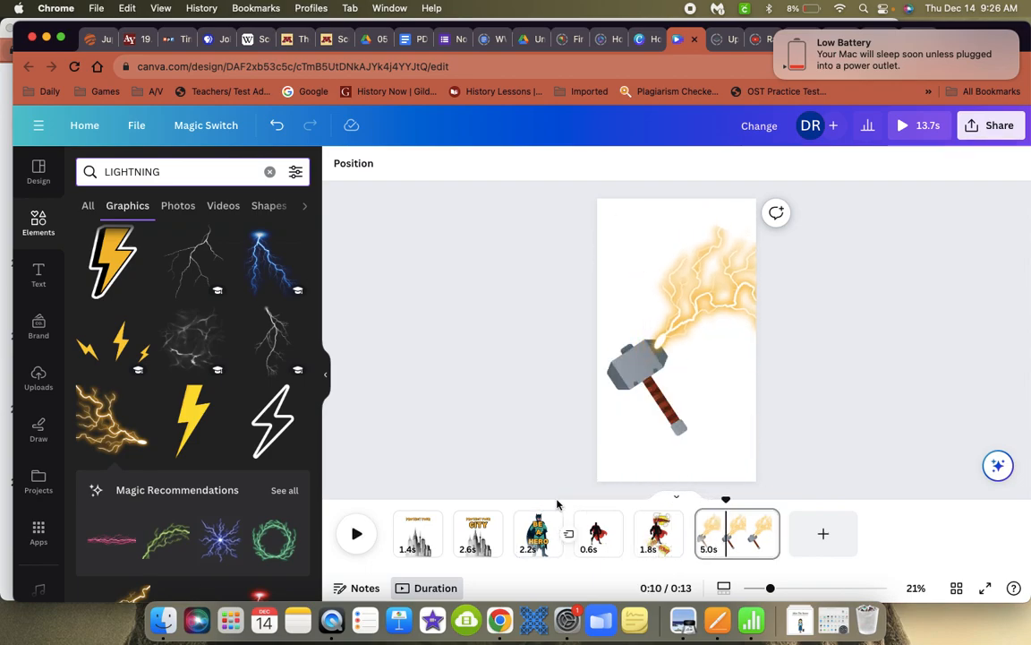
- Add a Stack transition with upward direction between page 5 and the hammer page, and play it back
click(698, 548)
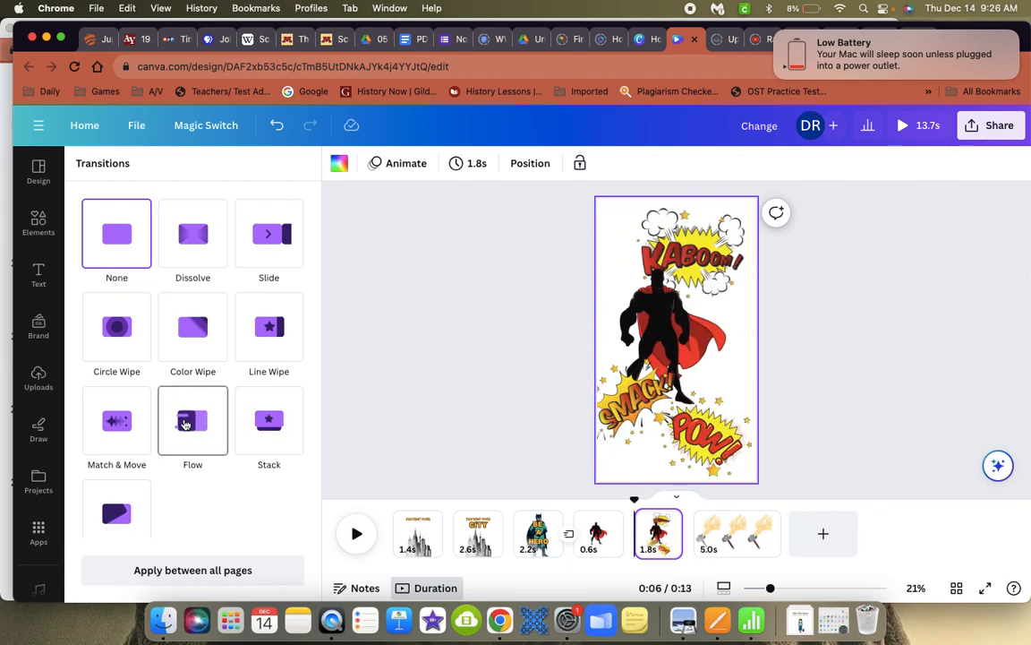
click(246, 426)
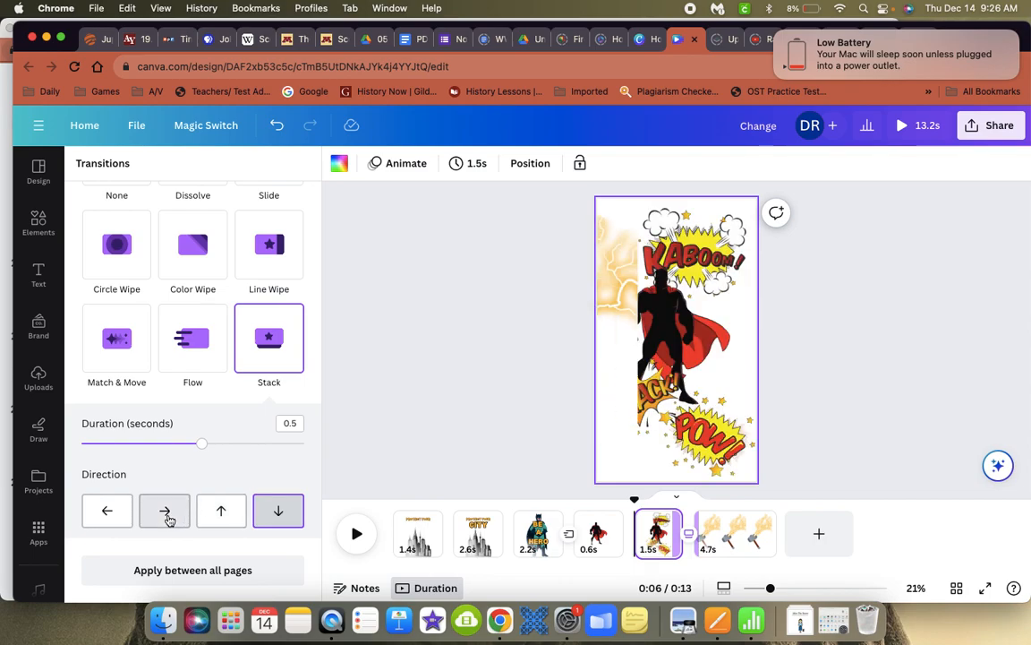
click(220, 517)
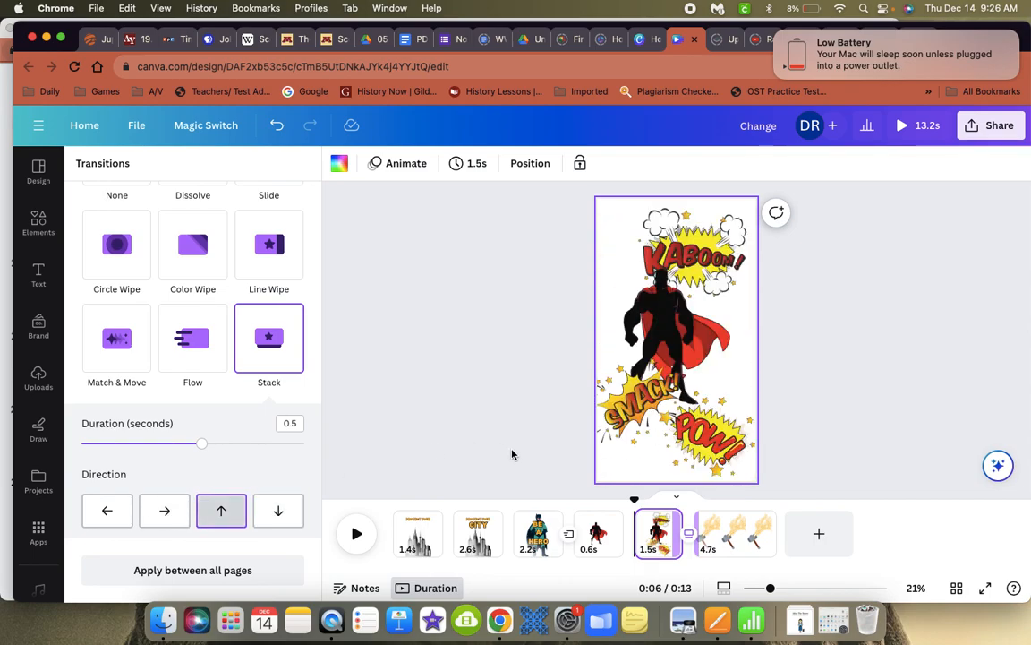
click(572, 498)
key(space)
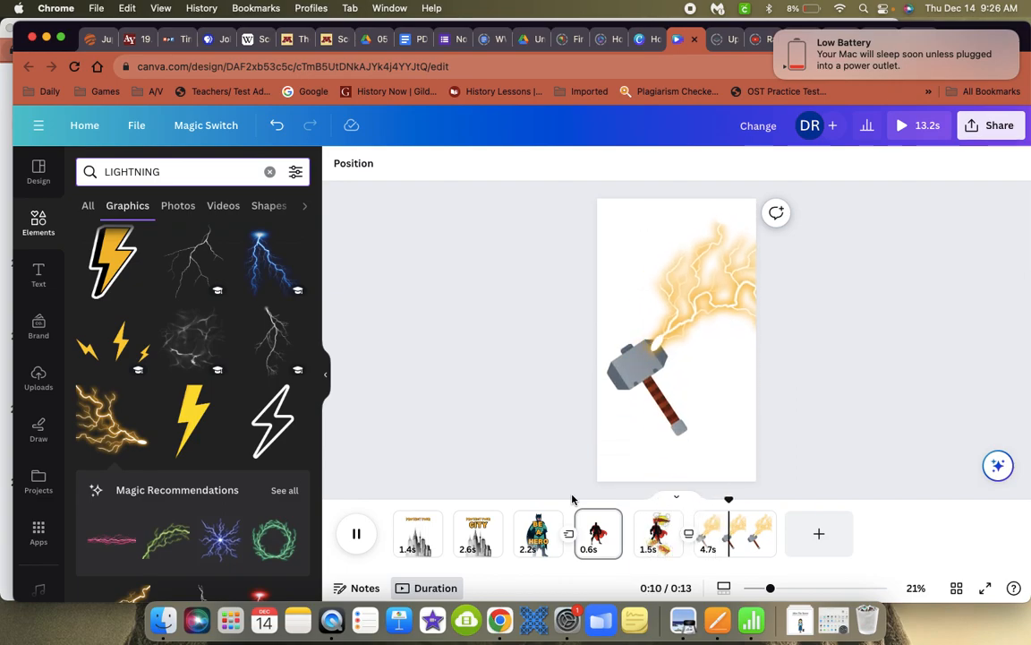
key(space)
- Enlarge the lightning graphic on the hammer page, realign it with the hammer head, and duplicate it
click(714, 283)
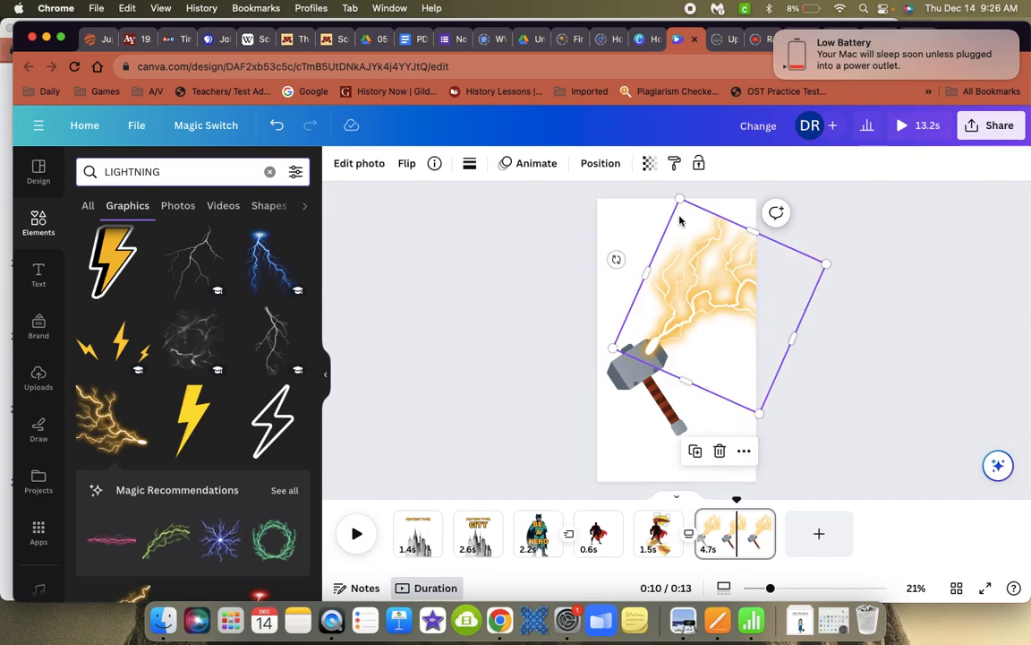
drag(680, 199, 681, 144)
drag(682, 281, 705, 292)
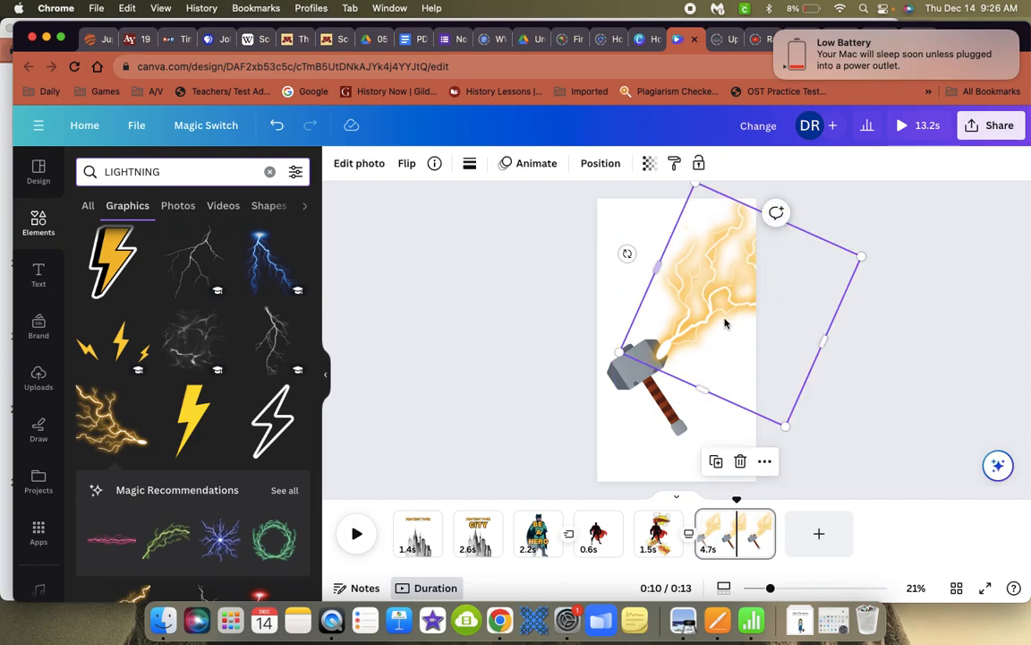
click(717, 462)
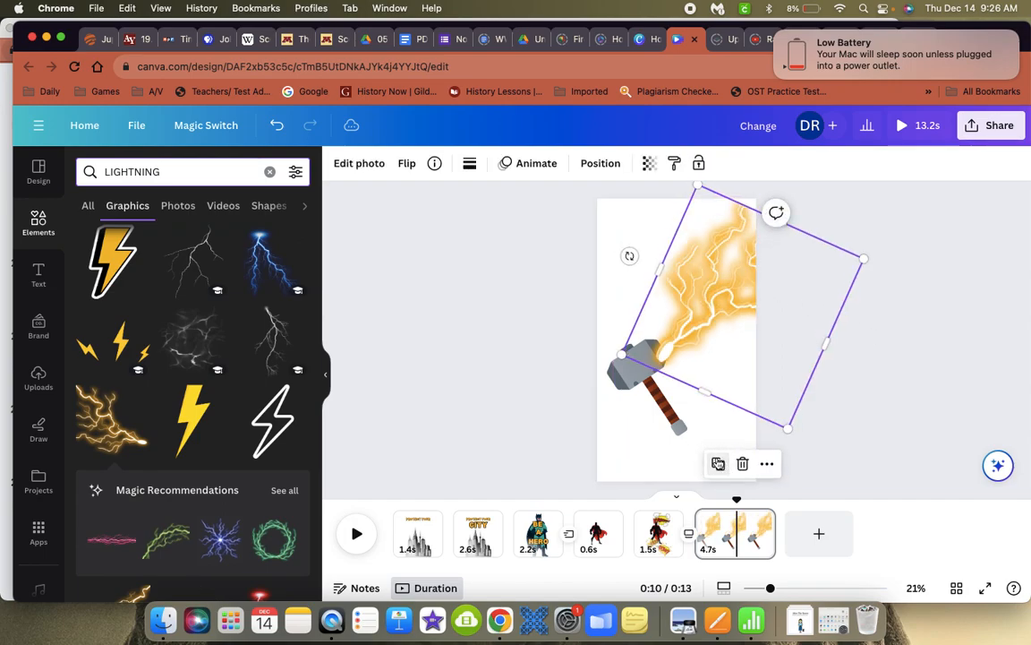
- Move the duplicated lightning onto the left part of the hammer head and rotate it upright so both bolts fan out
drag(681, 320, 642, 306)
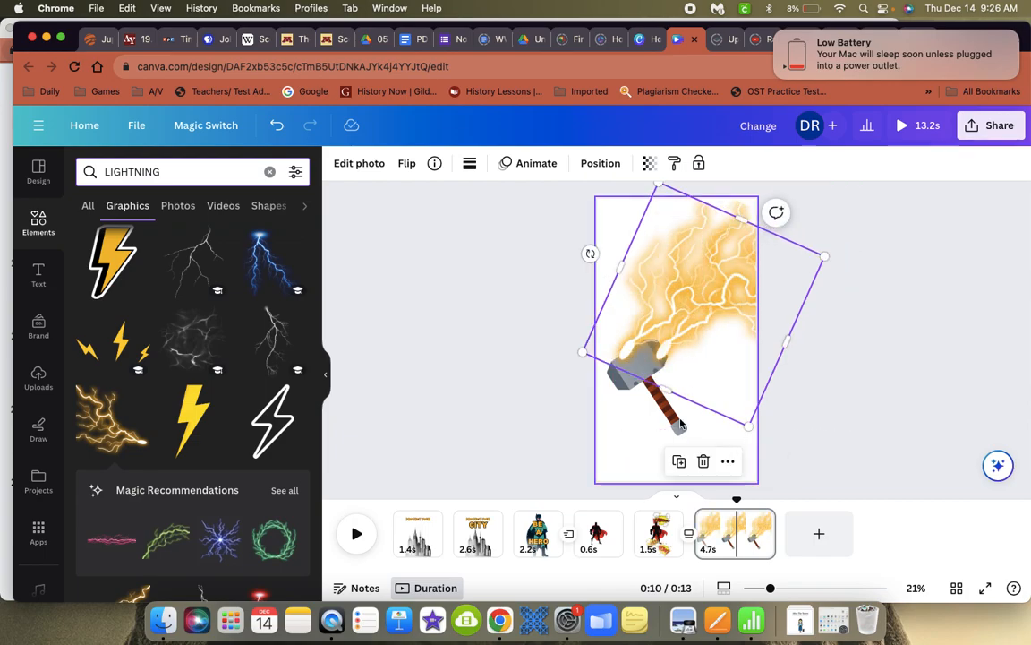
drag(590, 253, 598, 303)
drag(665, 306, 655, 274)
click(842, 385)
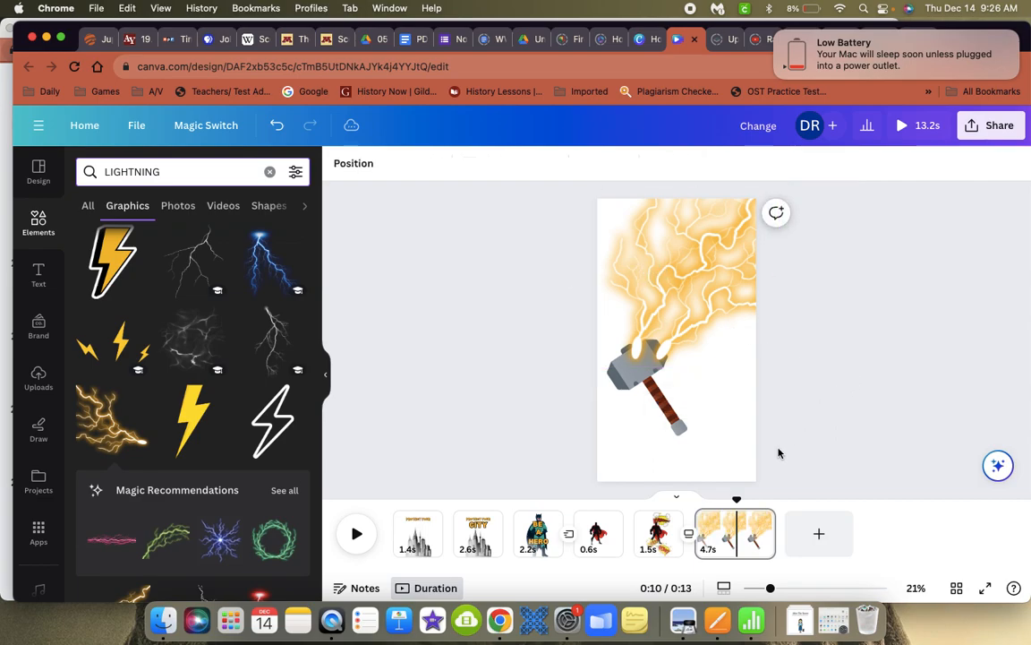
- Play from page 5 into the hammer page to review the transition with the doubled lightning
drag(737, 502, 668, 503)
key(space)
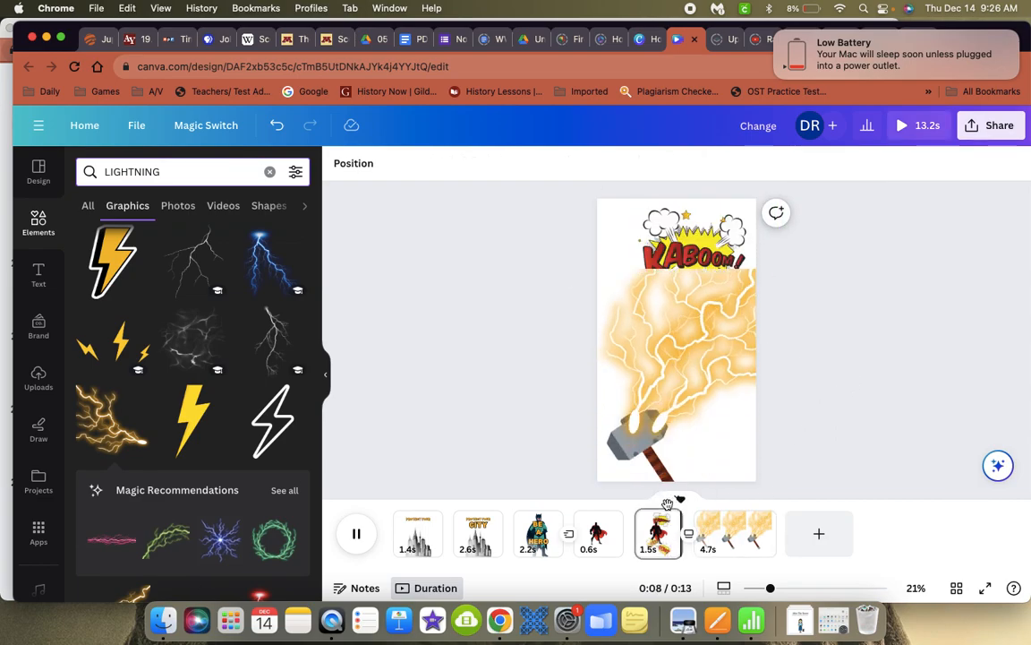
key(space)
- Bring the hammer forward in the layer order until it sits in front of both lightning graphics
click(638, 380)
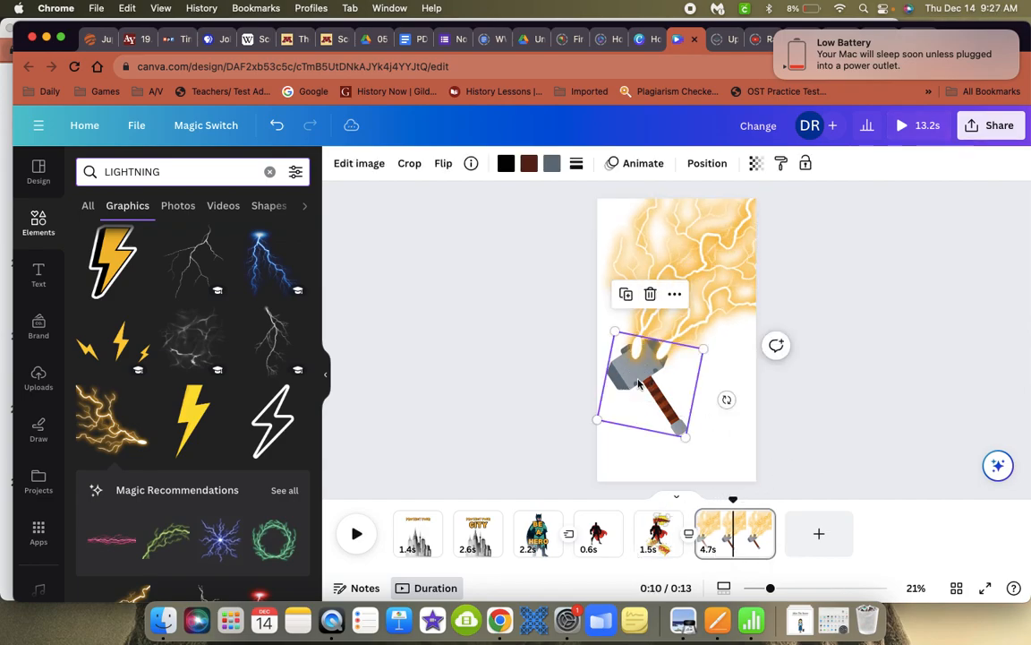
right_click(638, 380)
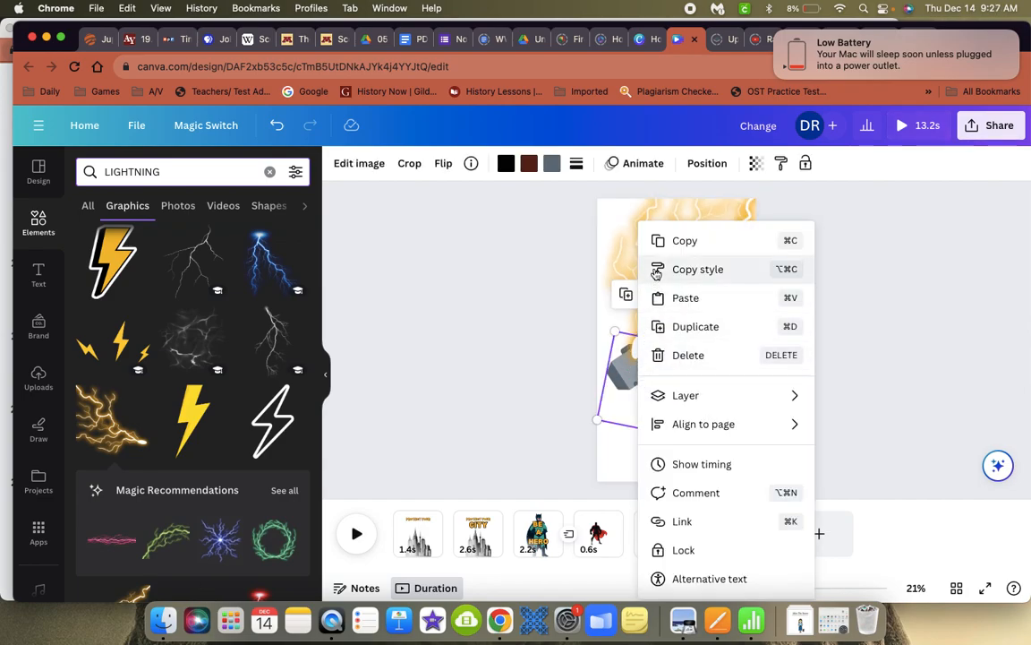
mouse_move(667, 395)
click(855, 394)
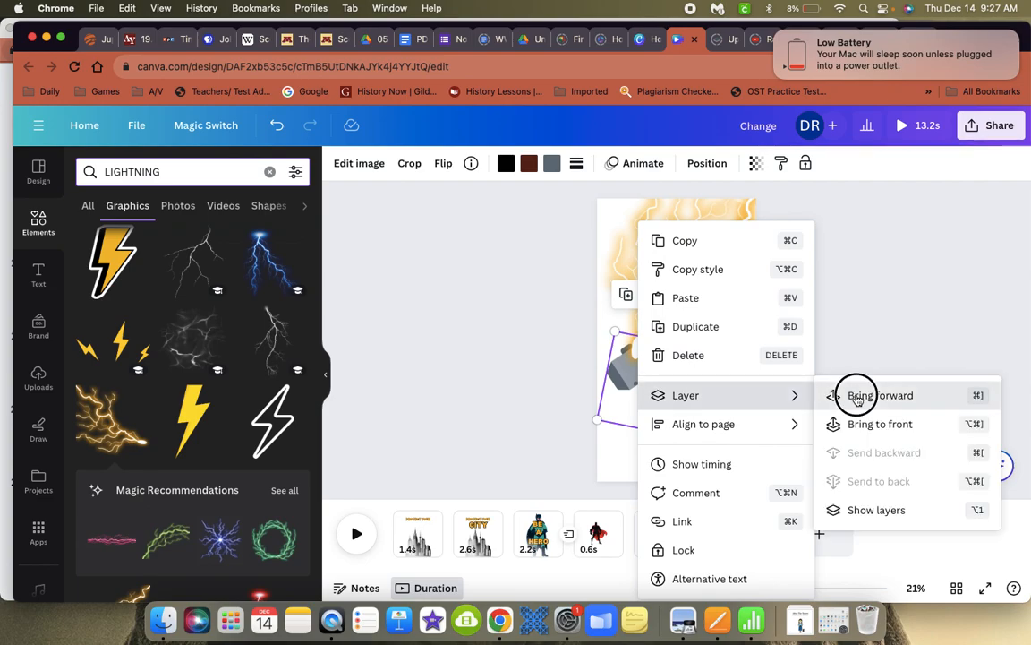
right_click(634, 367)
mouse_move(725, 329)
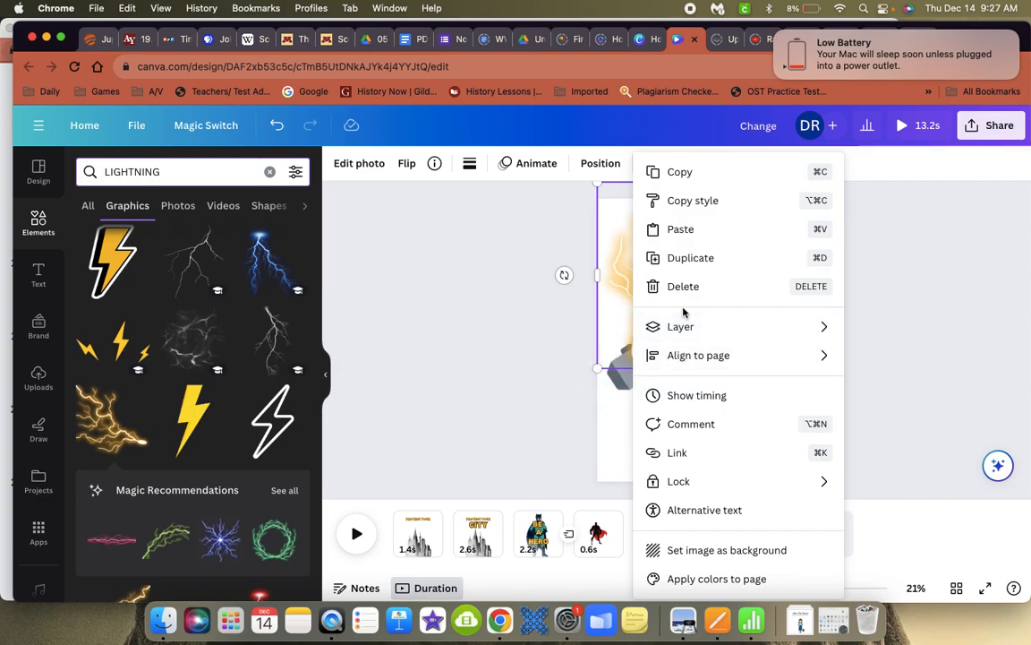
mouse_move(681, 328)
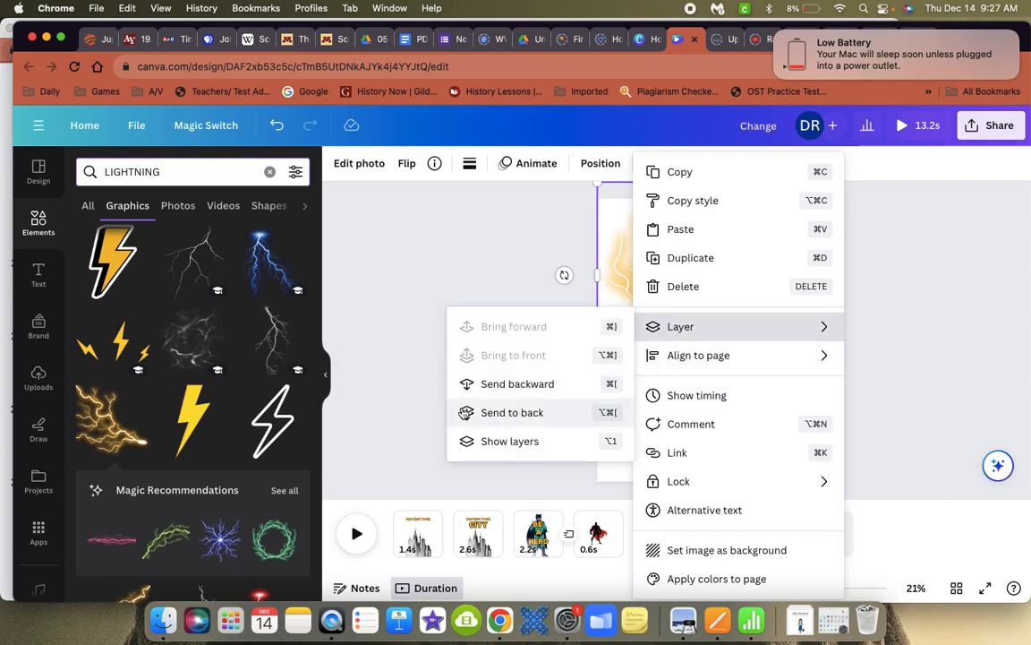
click(403, 409)
click(626, 383)
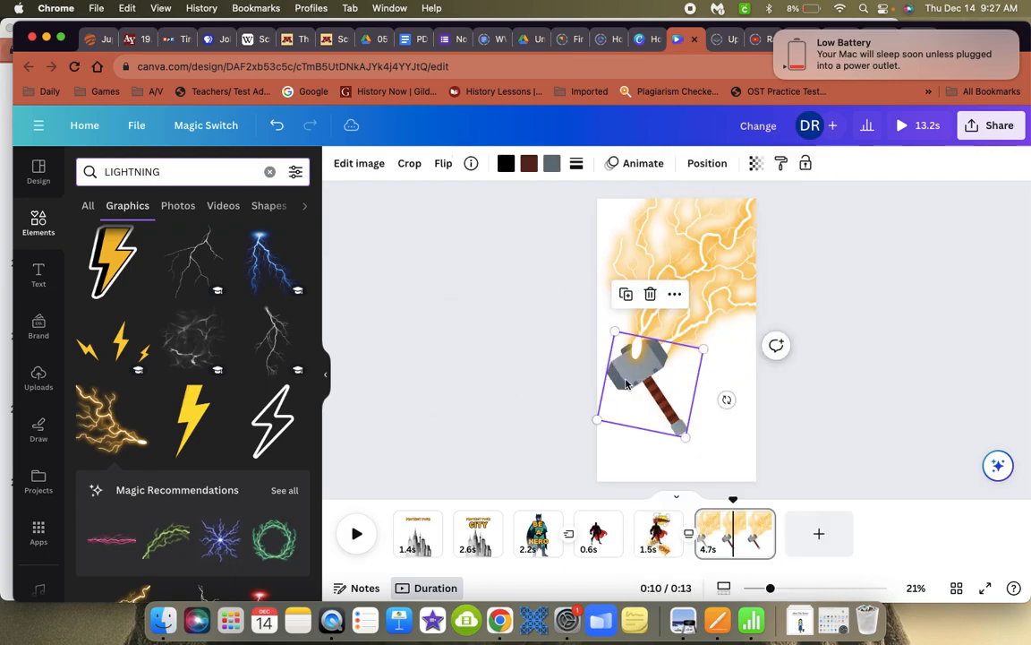
right_click(636, 384)
mouse_move(666, 403)
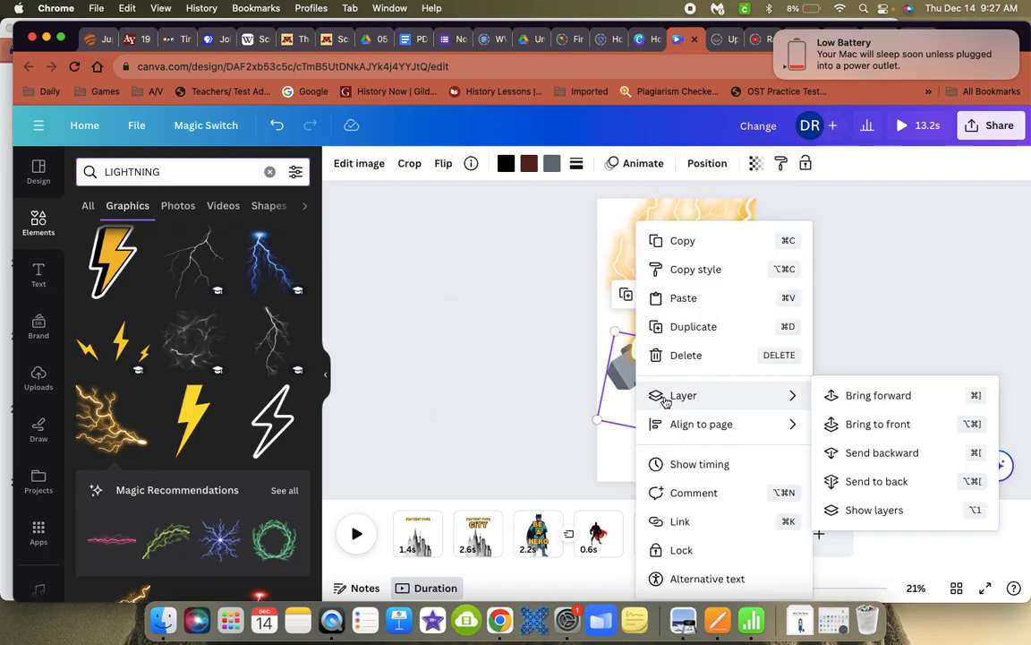
click(842, 405)
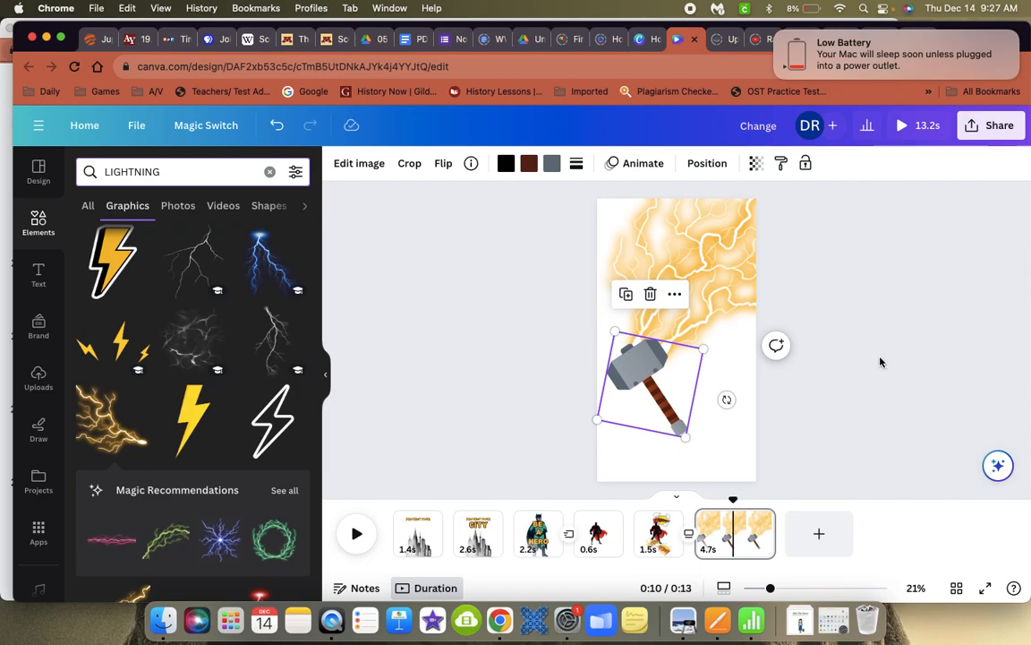
- Enlarge the hammer slightly and shift it up and left so its head covers the base of the lightning
click(651, 306)
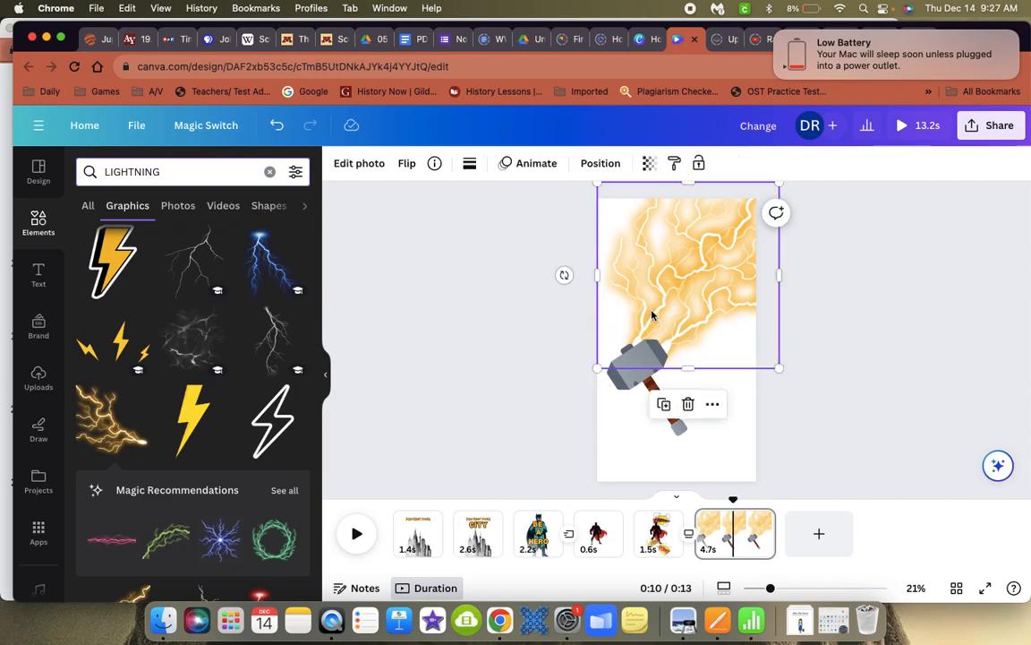
click(685, 405)
click(676, 420)
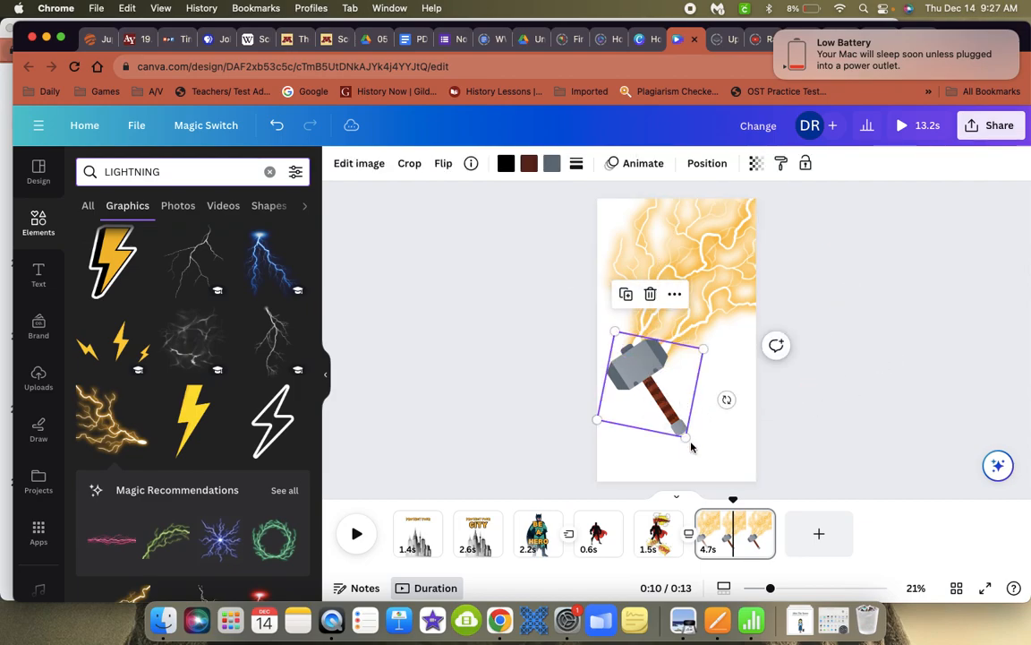
drag(686, 436, 702, 460)
drag(642, 383, 636, 364)
click(537, 350)
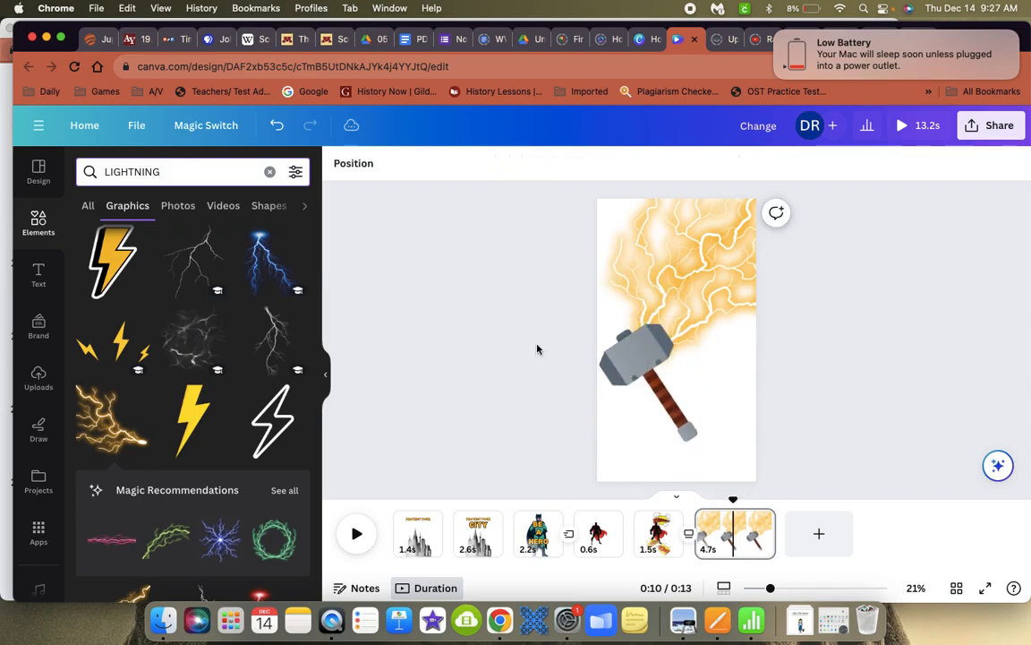
- Add the Wiggle motion effect to the hammer's element animation
click(637, 354)
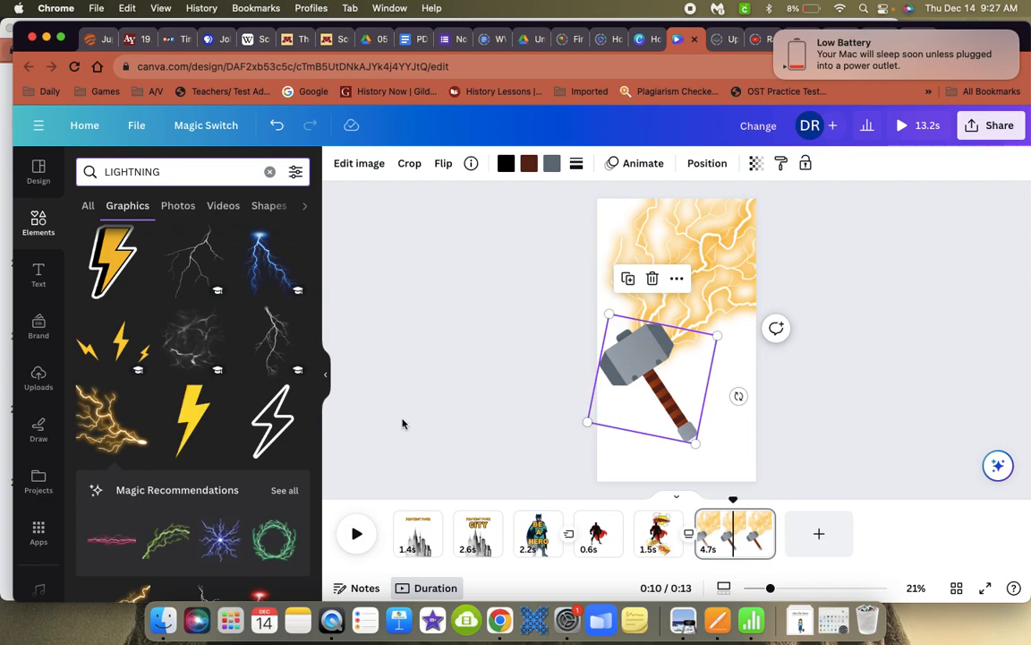
click(637, 166)
scroll(268, 376, down, 5)
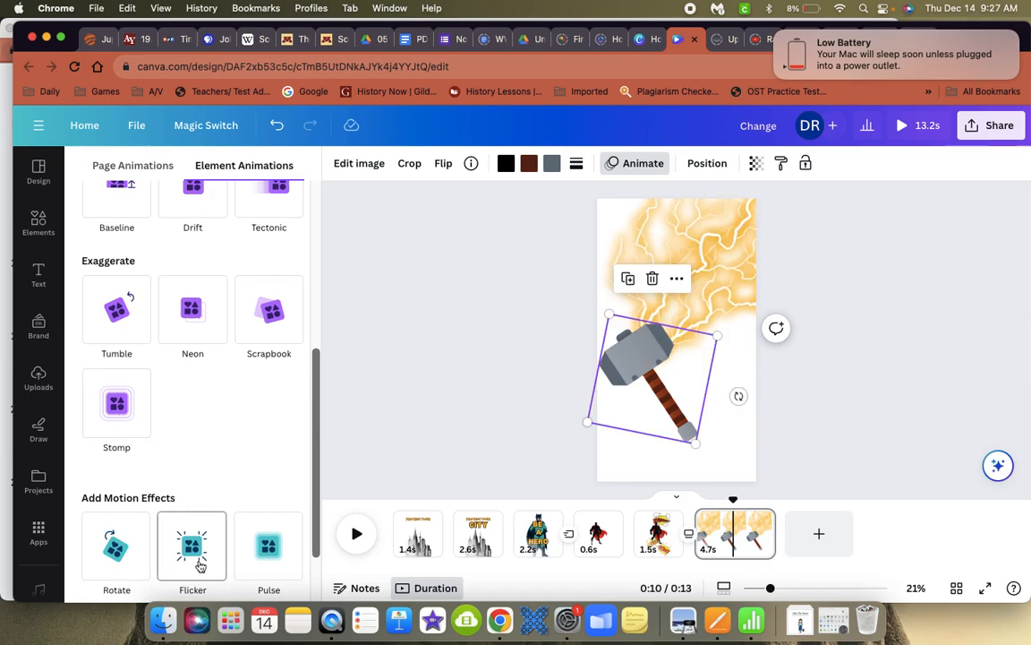
scroll(246, 467, down, 2)
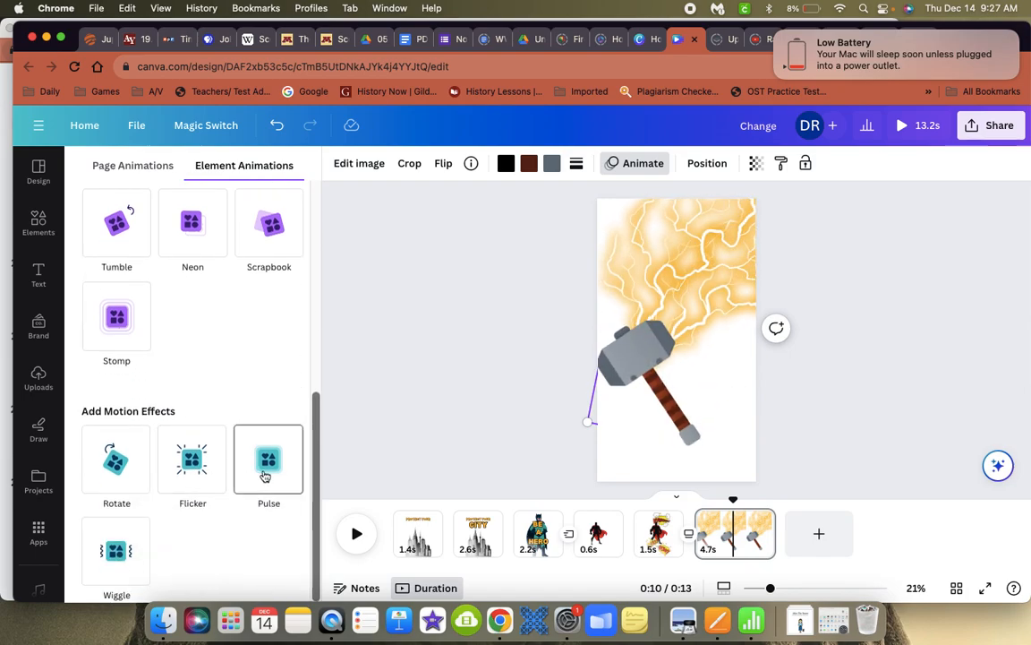
click(120, 557)
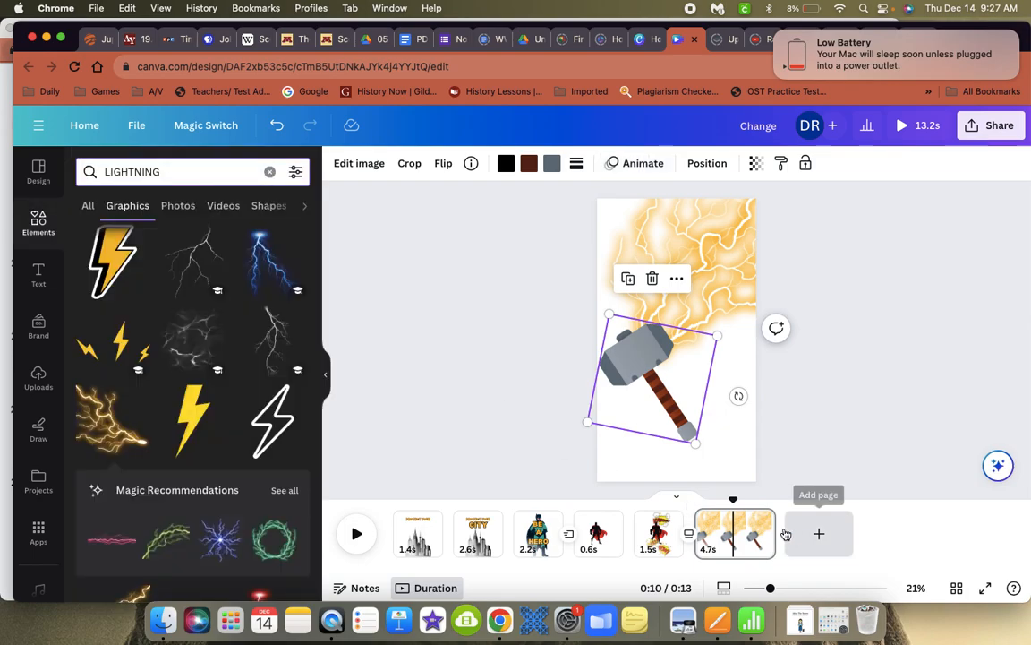
- Play the video from page 4 through the hammer page to review the hammer's motion, and stop playback
drag(733, 500, 614, 500)
key(space)
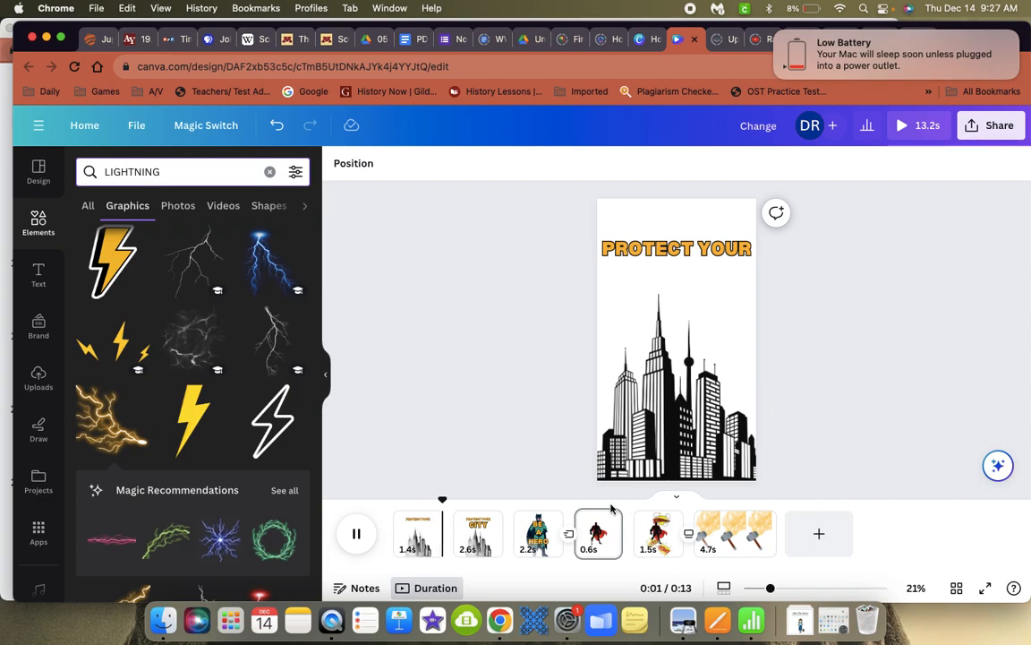
click(356, 534)
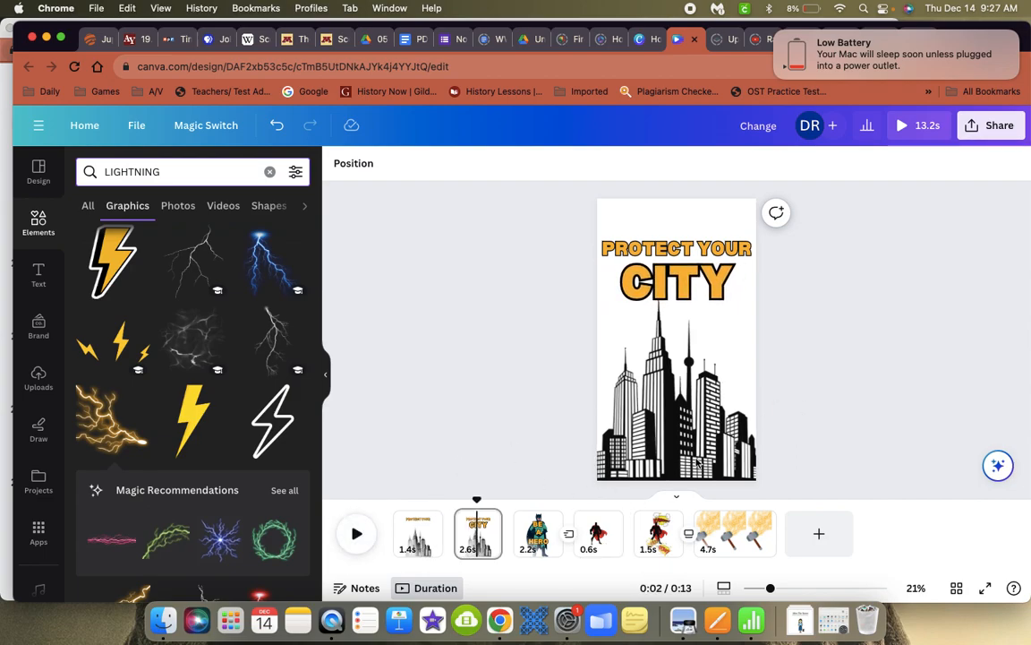